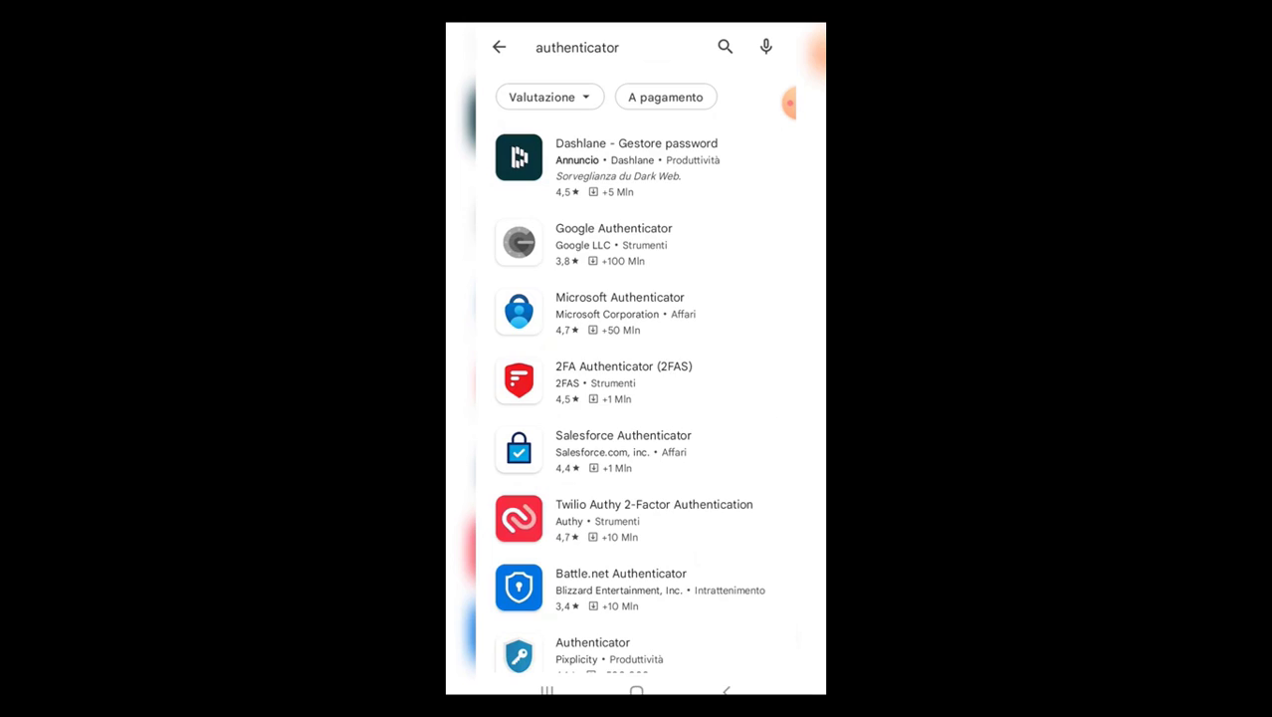
Step: Search the Play Store for Google Authenticator, install it, open it and begin setup
{"action": "left_click", "coordinate": [577, 46]}
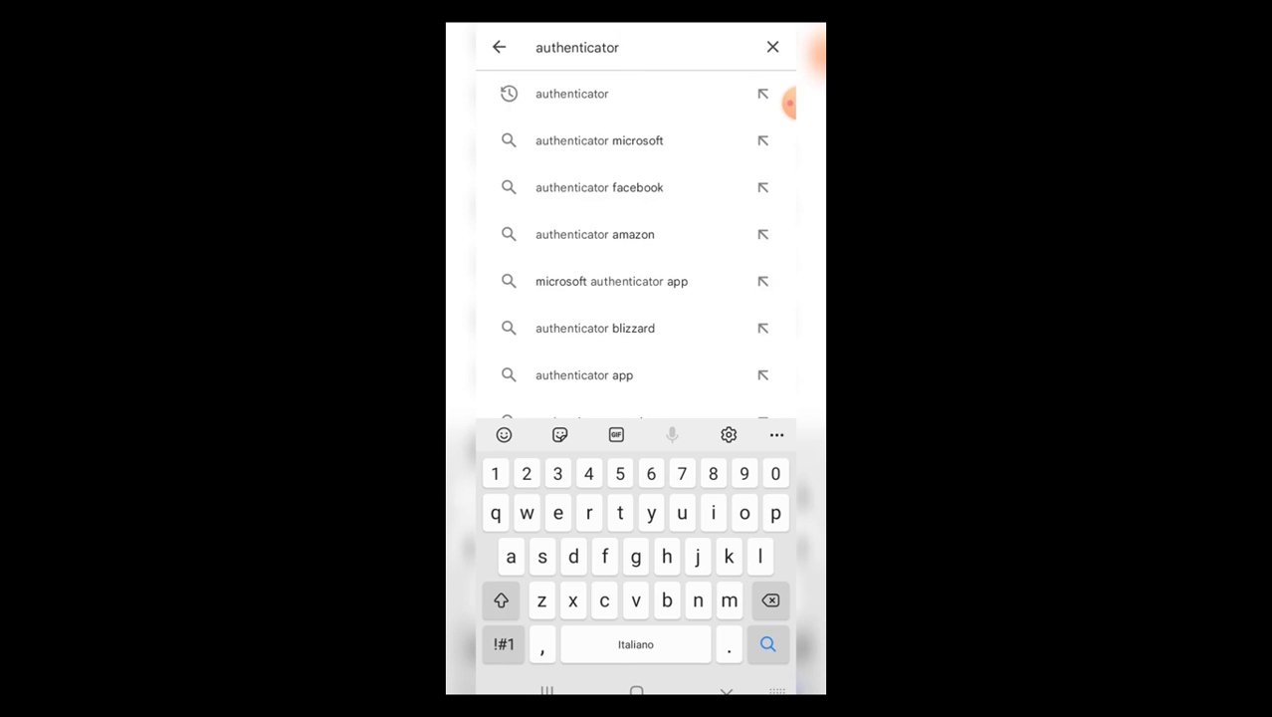
{"action": "key", "text": "Return"}
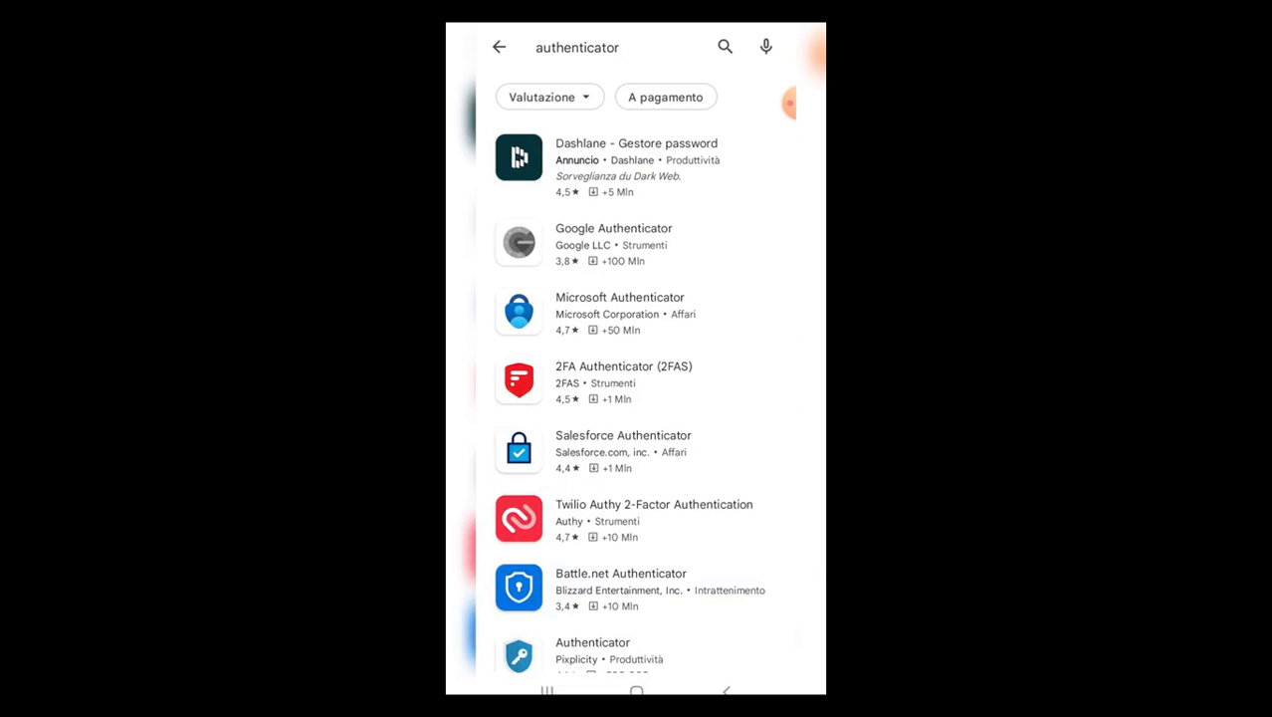
{"action": "left_click", "coordinate": [614, 243]}
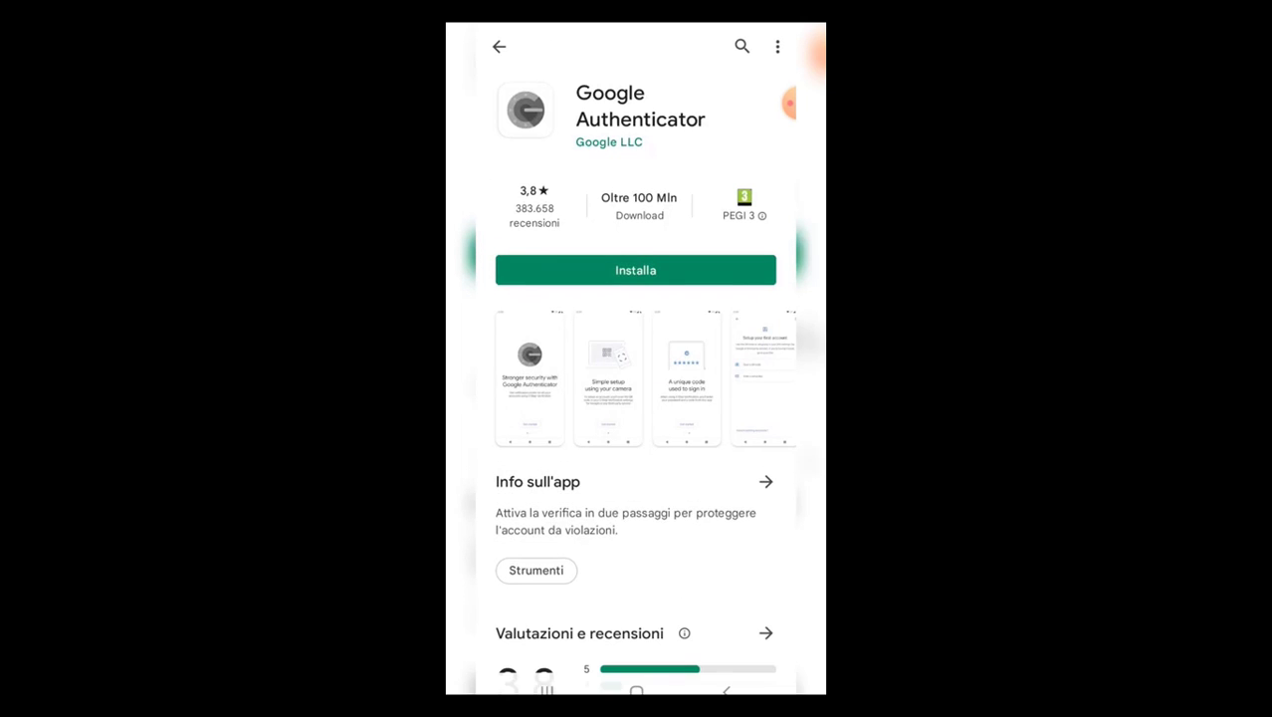
{"action": "left_click", "coordinate": [644, 273]}
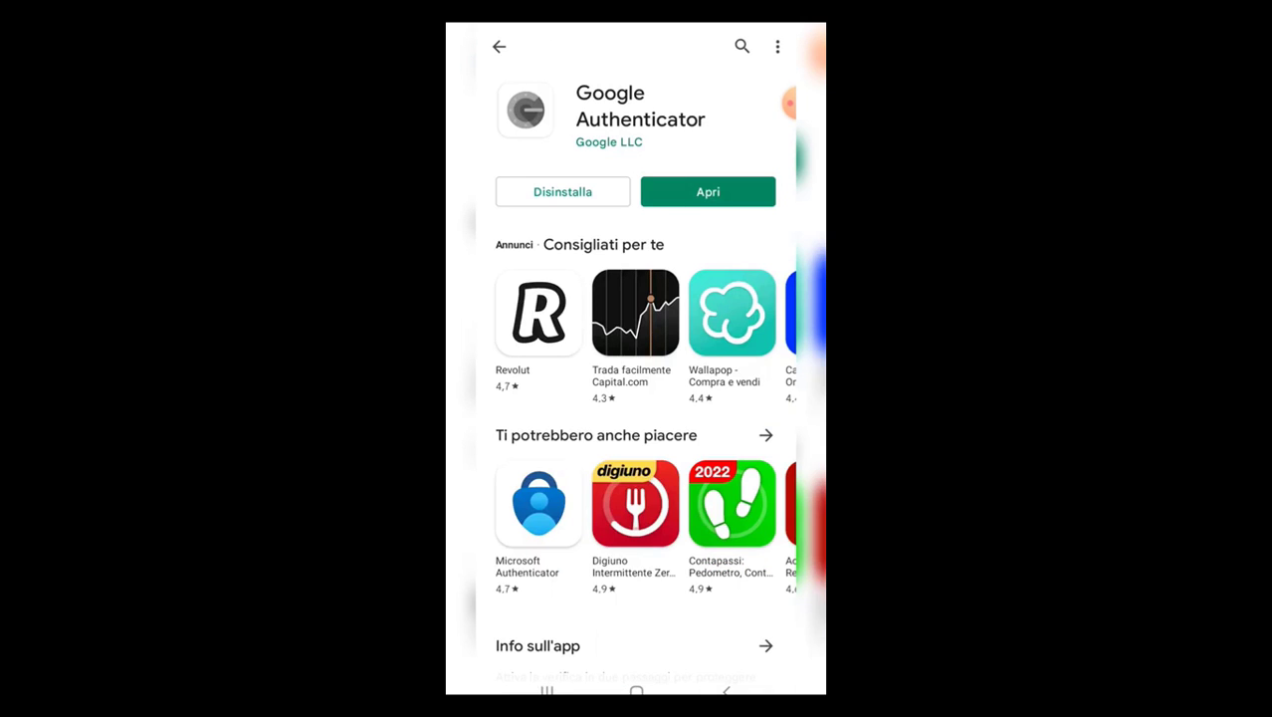
{"action": "left_click", "coordinate": [707, 191]}
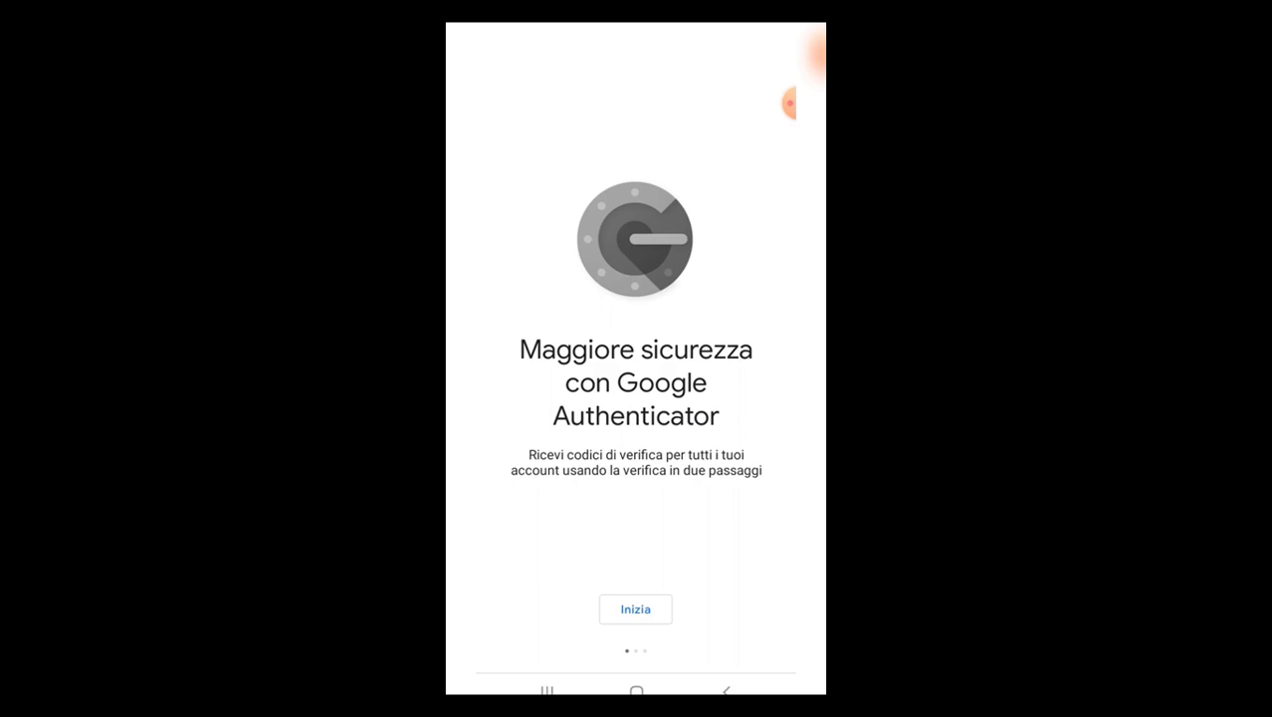
{"action": "left_click", "coordinate": [635, 608]}
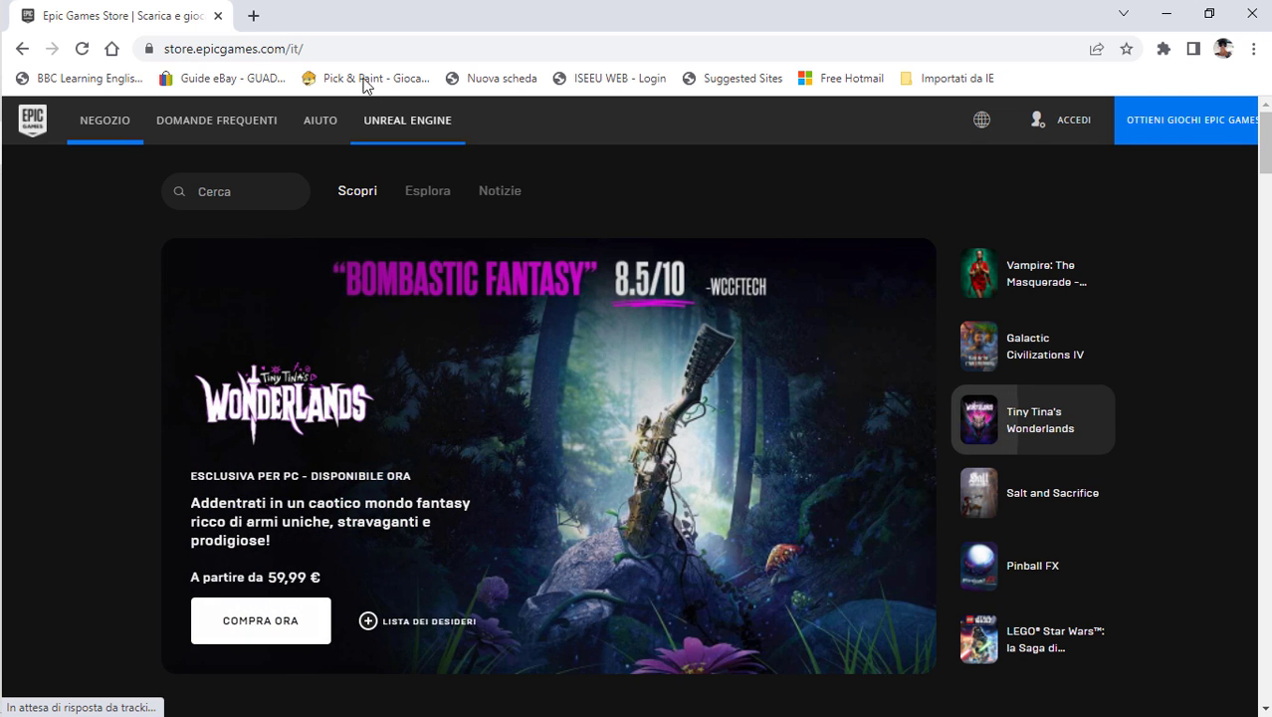
Step: Sign in to Epic Games Store with the Epic Games account and start the bicycle captcha
{"action": "left_click", "coordinate": [337, 48]}
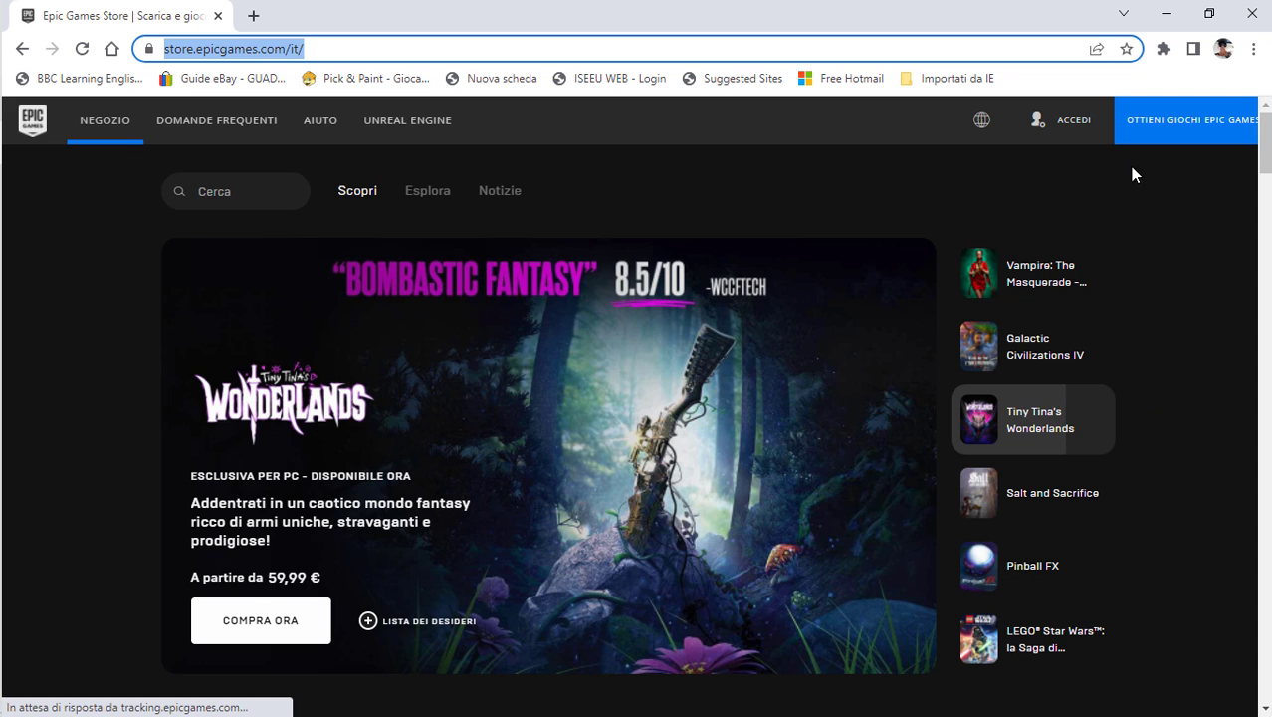
{"action": "left_click", "coordinate": [1075, 120]}
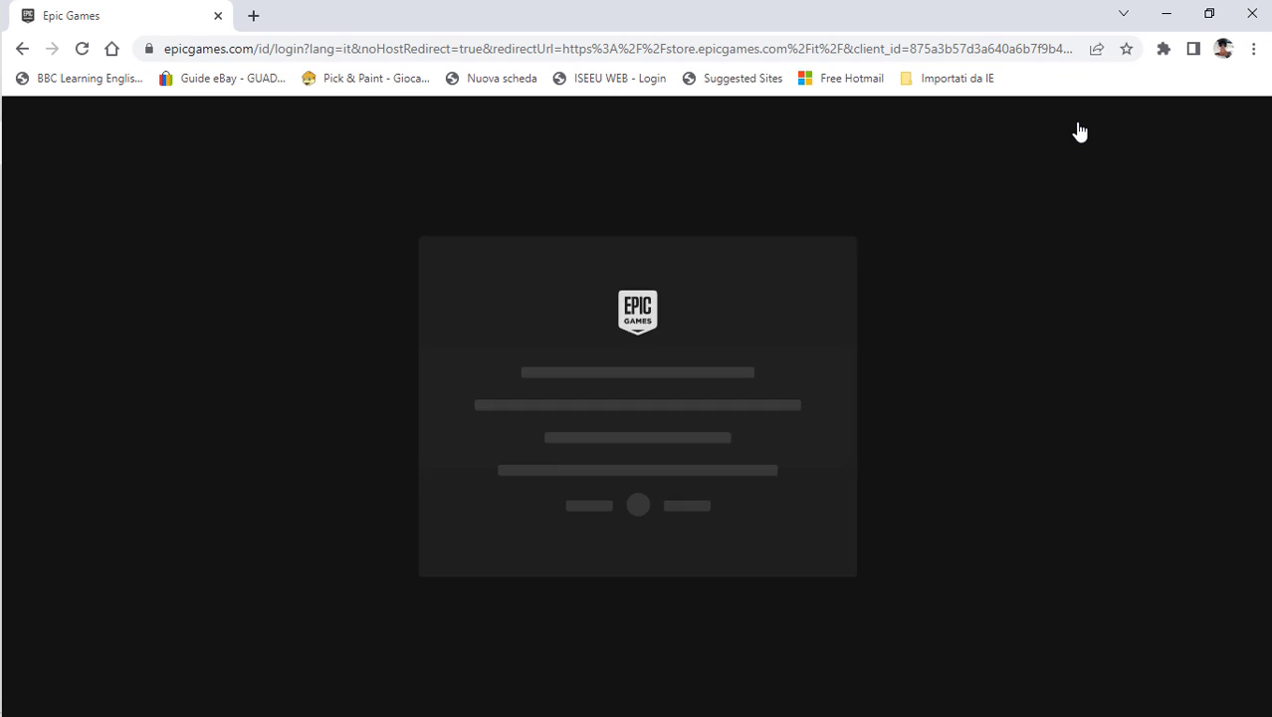
{"action": "left_click", "coordinate": [658, 346]}
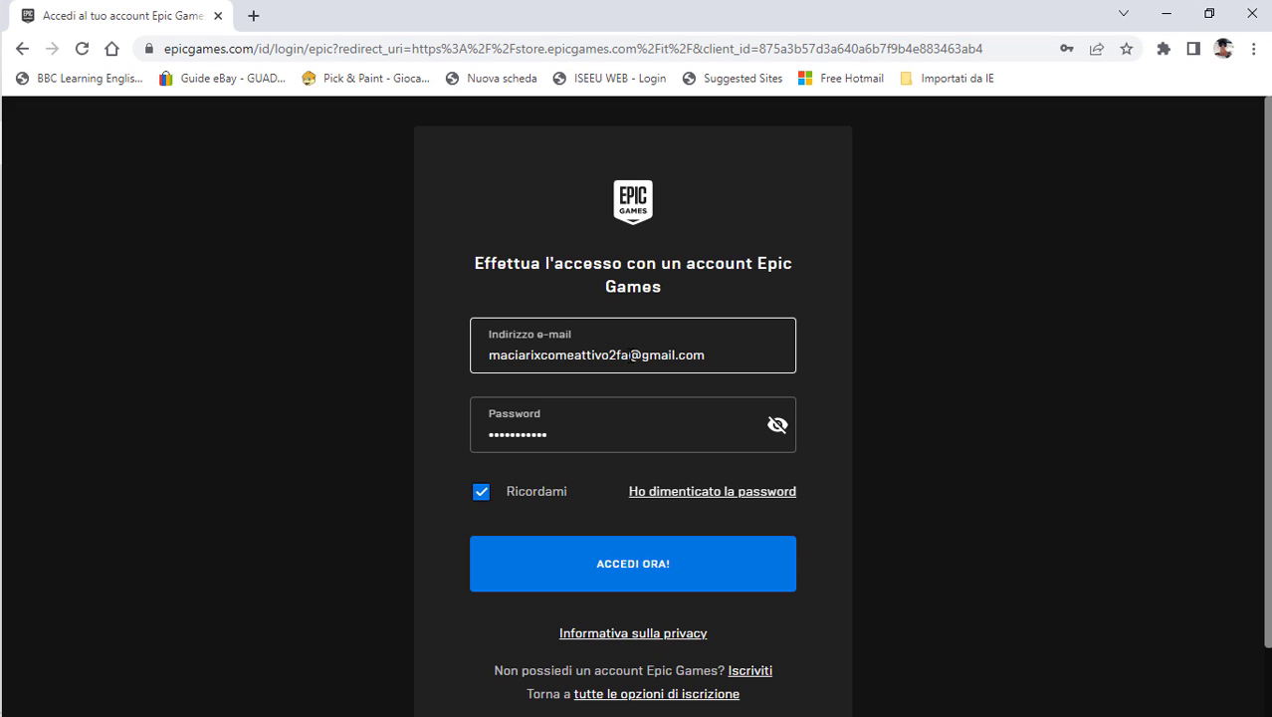
{"action": "left_click", "coordinate": [647, 569]}
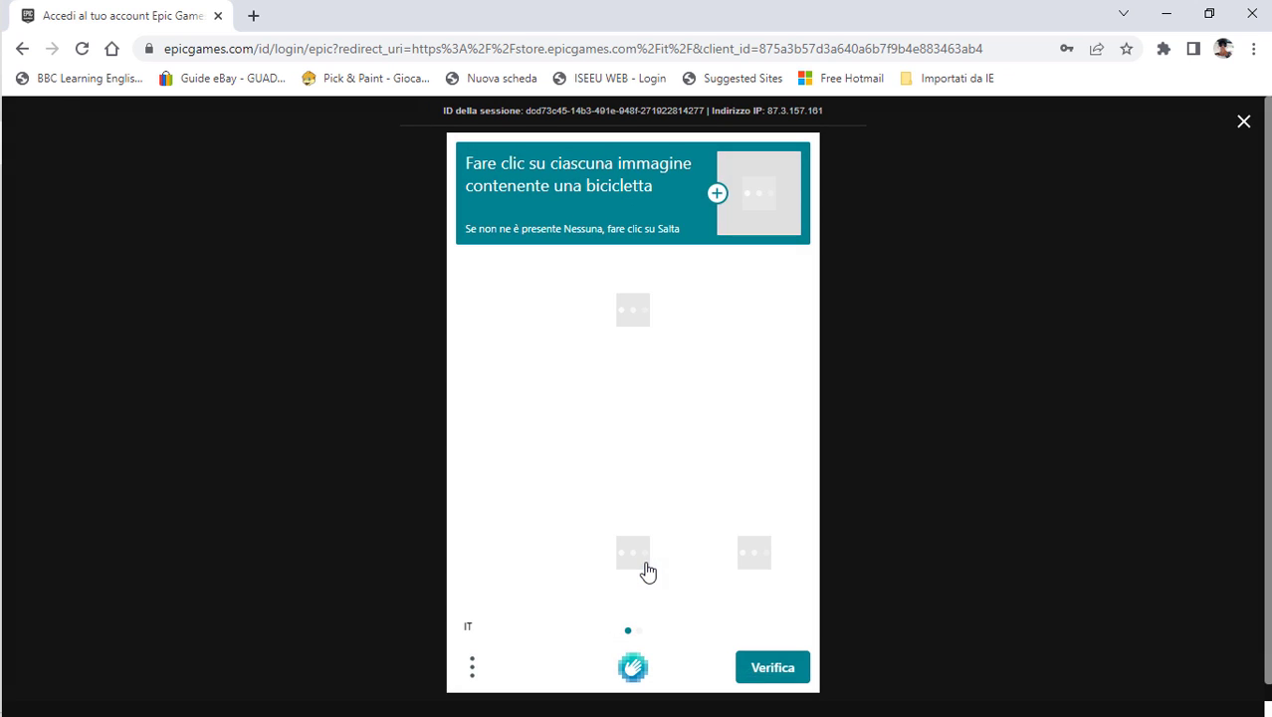
{"action": "left_click", "coordinate": [1091, 519]}
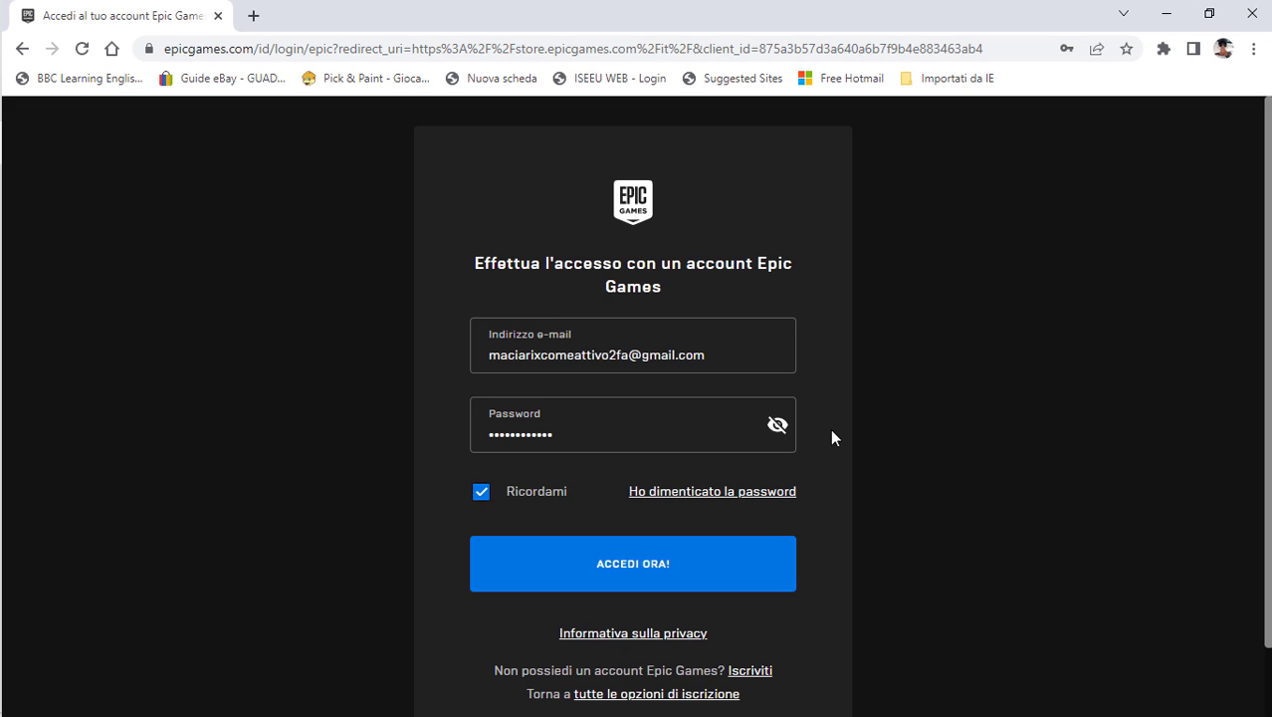
Step: Finish signing in and go to the account's PASSWORD E SICUREZZA settings
{"action": "left_click", "coordinate": [642, 573]}
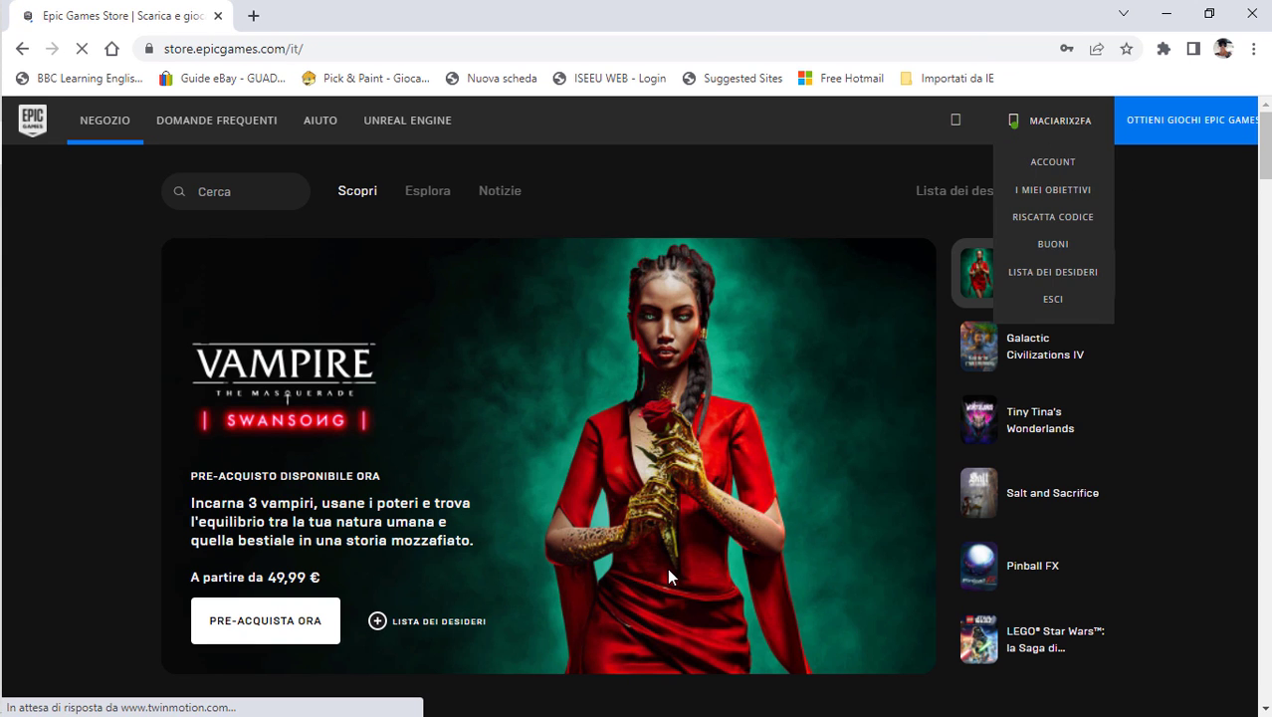
{"action": "mouse_move", "coordinate": [1065, 130]}
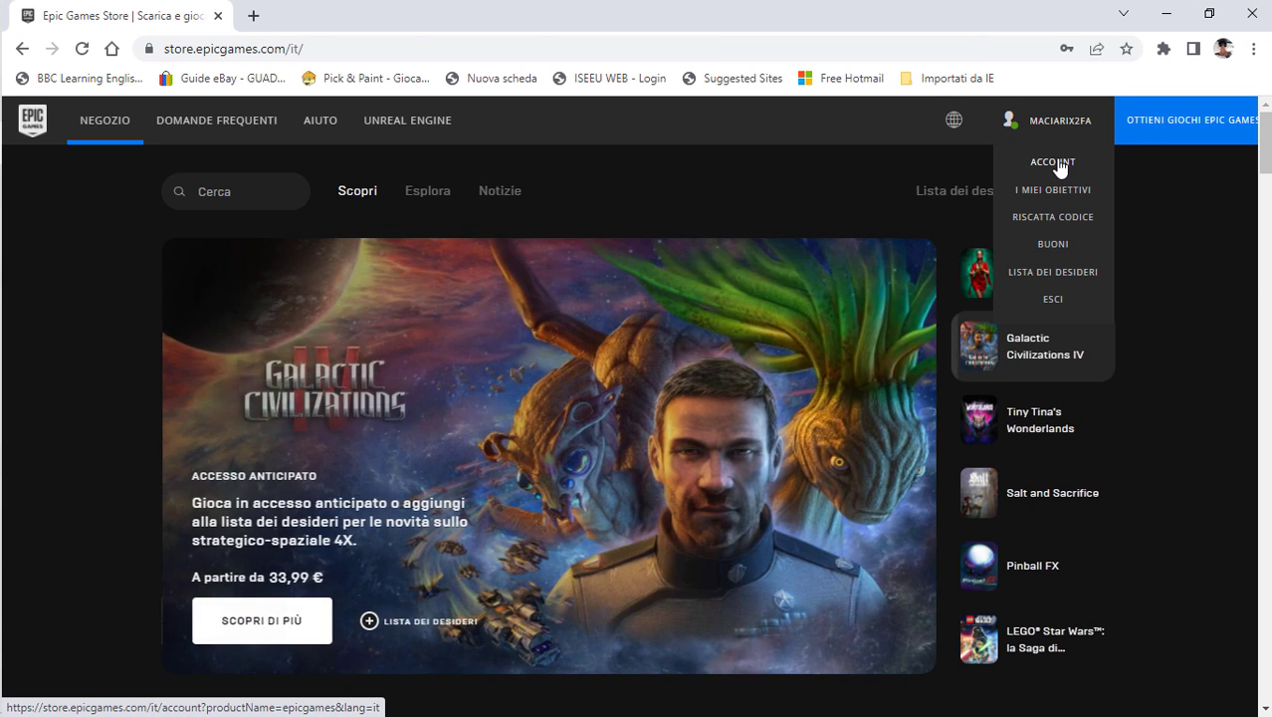
{"action": "left_click", "coordinate": [1055, 162]}
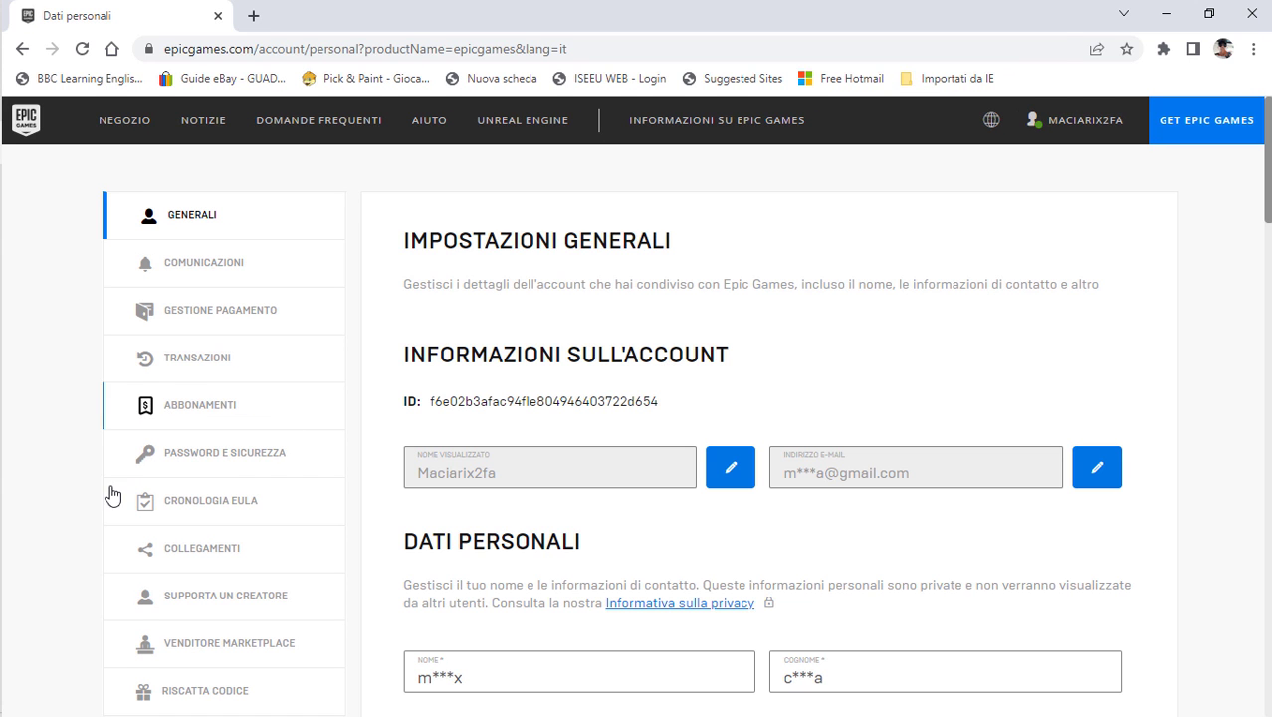
{"action": "left_click", "coordinate": [164, 460]}
{"action": "scroll", "coordinate": [1260, 223], "scroll_direction": "down", "scroll_amount": 6}
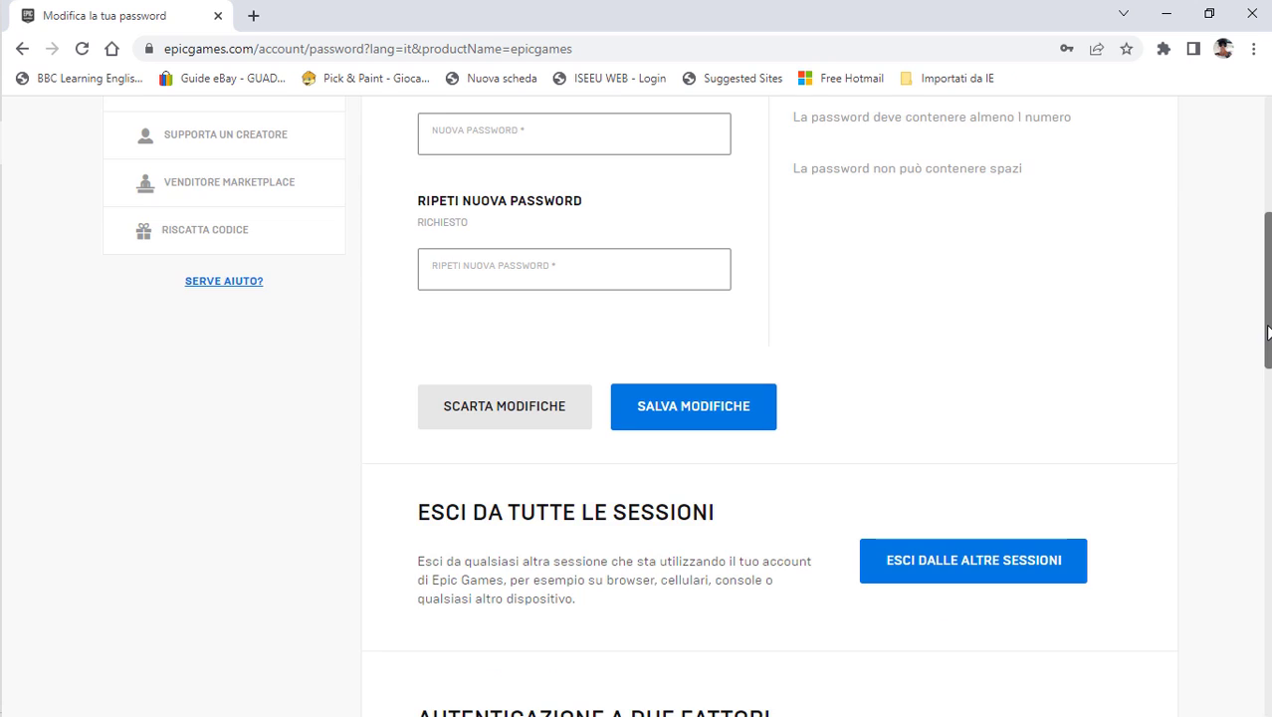
{"action": "scroll", "coordinate": [475, 185], "scroll_direction": "down", "scroll_amount": 3}
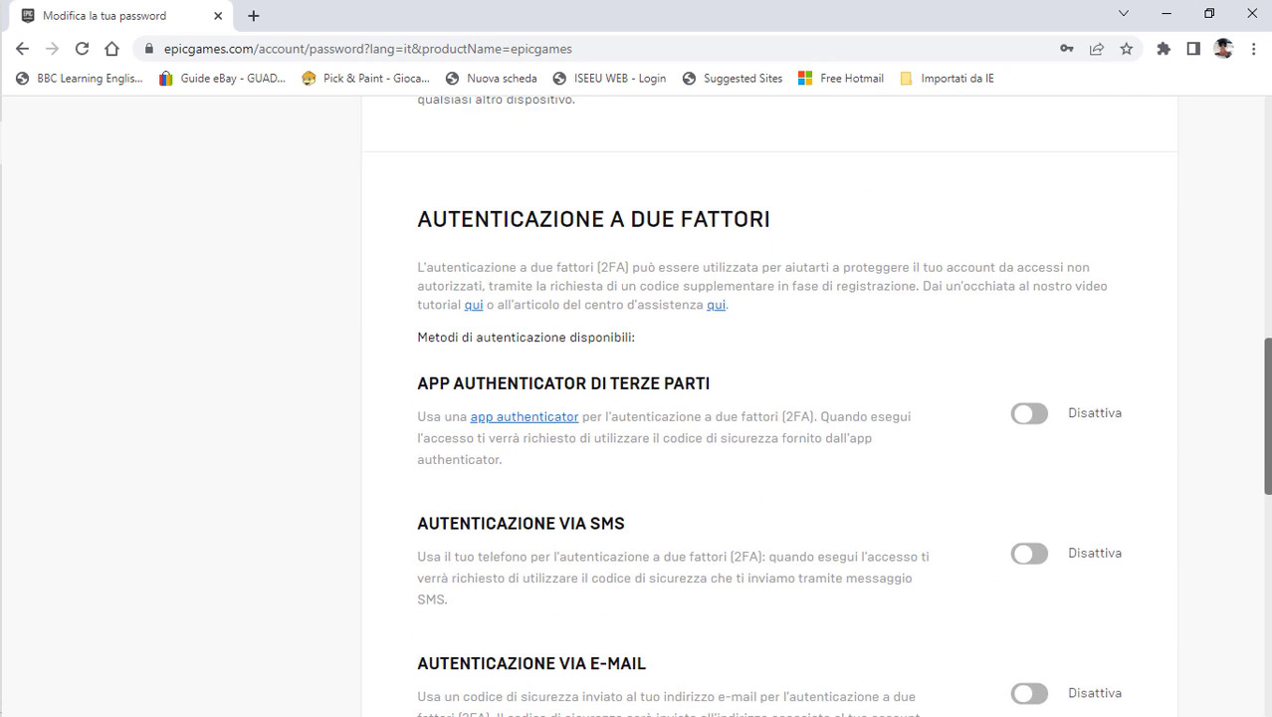
Step: Highlight the two-factor explanation text and the third-party authenticator heading
{"action": "left_click_drag", "start_coordinate": [448, 184], "coordinate": [486, 246]}
{"action": "left_click", "coordinate": [1000, 271]}
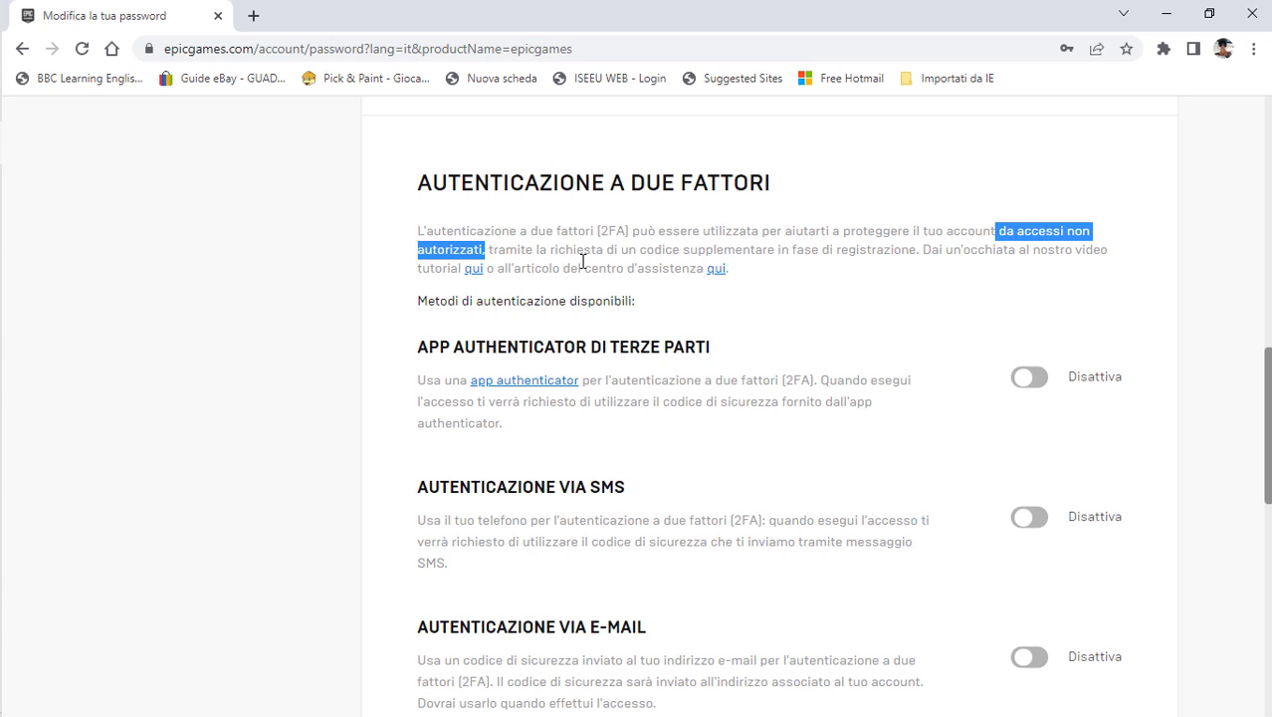
{"action": "left_click_drag", "start_coordinate": [526, 249], "coordinate": [892, 249]}
{"action": "left_click", "coordinate": [462, 339]}
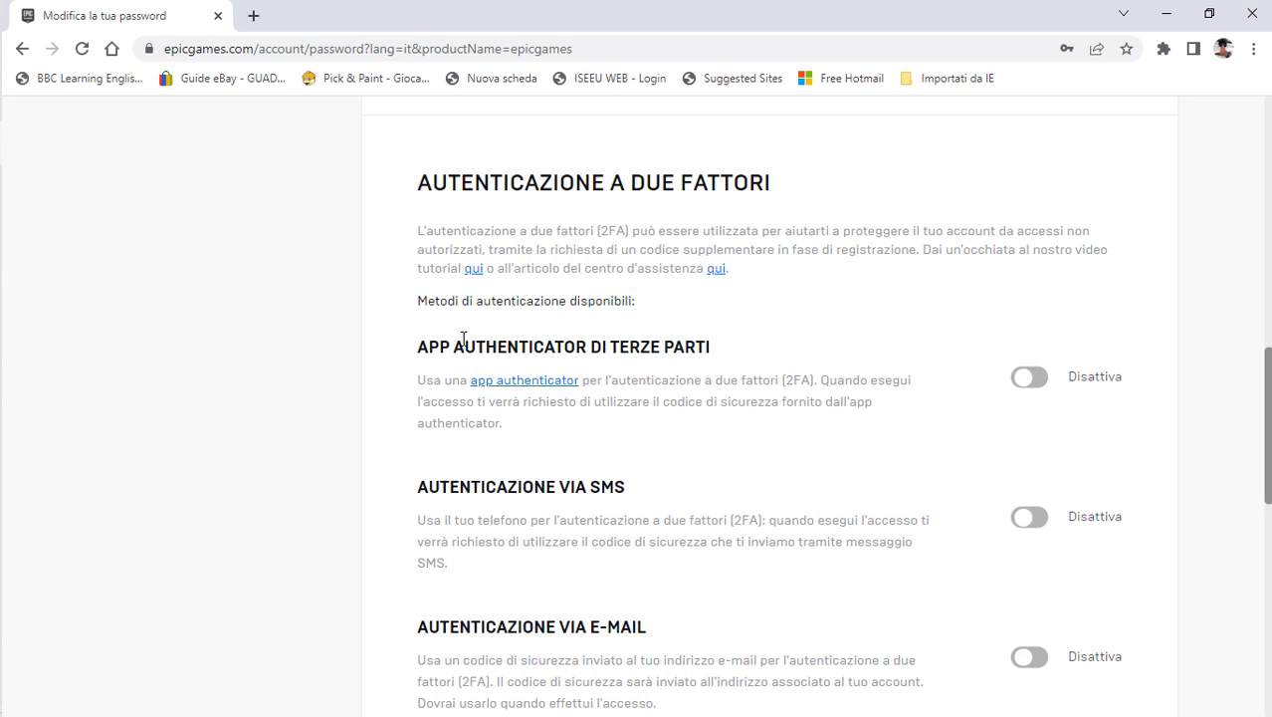
{"action": "left_click_drag", "start_coordinate": [410, 343], "coordinate": [773, 370]}
{"action": "left_click", "coordinate": [864, 423]}
Step: Turn on the App Authenticator di terze parti toggle and enter the app's six-digit security code
{"action": "left_click", "coordinate": [1031, 382]}
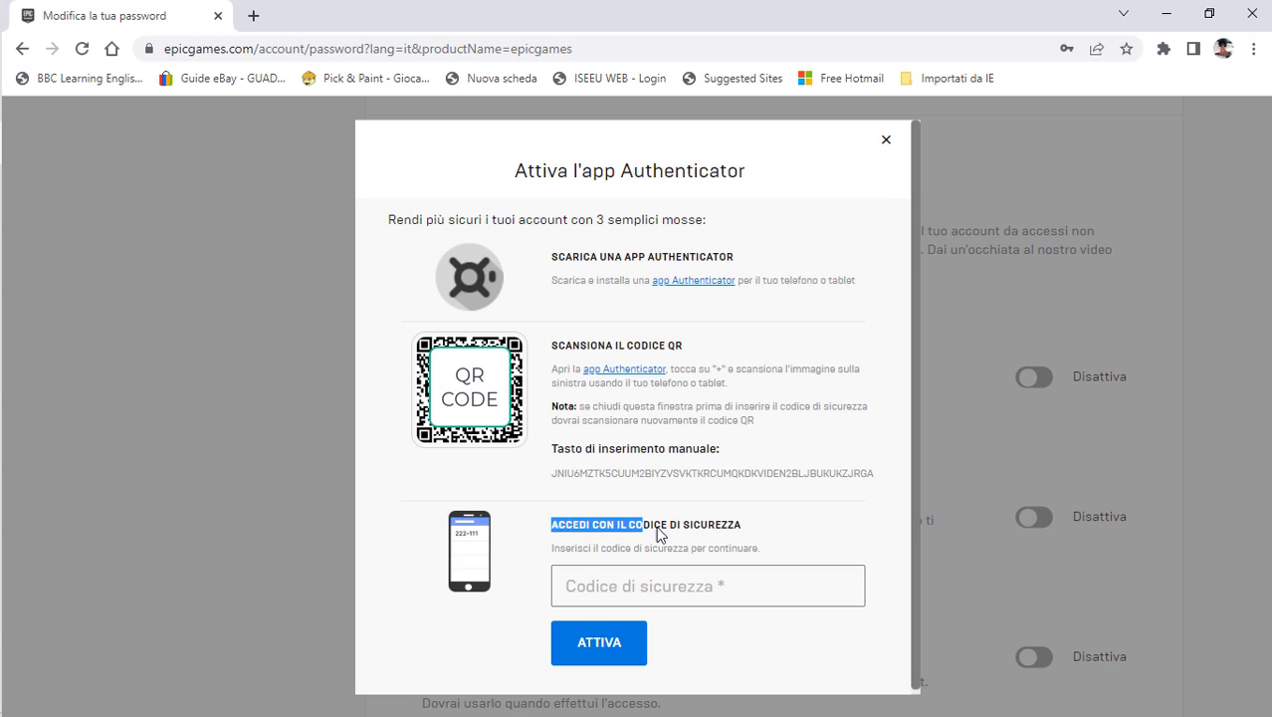
{"action": "left_click", "coordinate": [665, 590]}
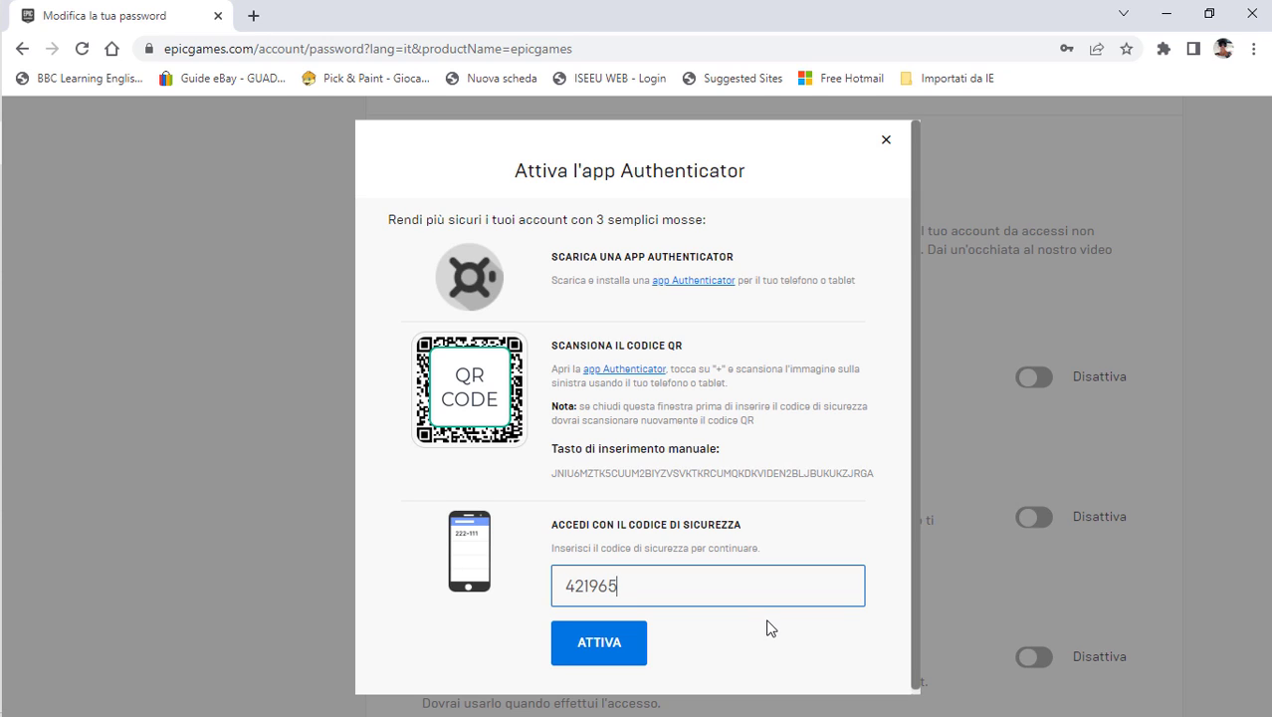
Step: Activate authenticator 2FA with ATTIVA, then highlight the third-party authenticator heading
{"action": "left_click", "coordinate": [607, 649]}
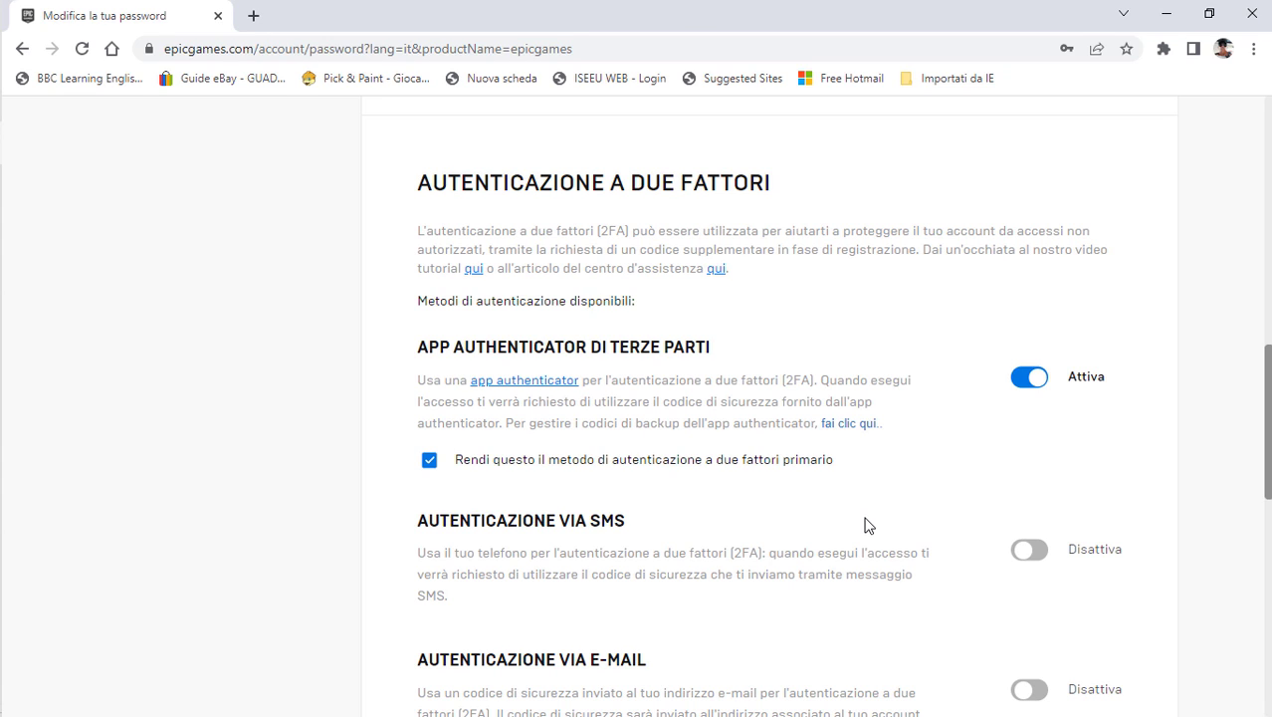
{"action": "left_click_drag", "start_coordinate": [428, 347], "coordinate": [710, 346]}
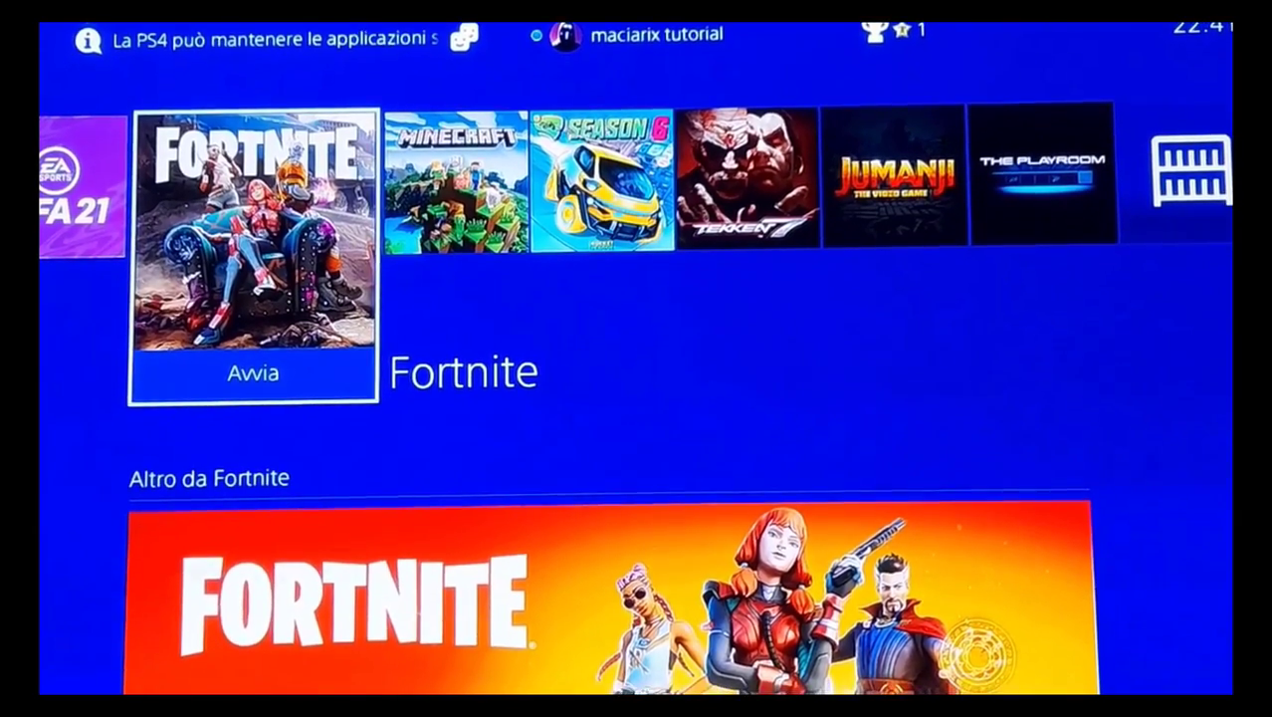
Step: Go to Impostazioni > Gestione account > Informazioni sull'account > Sicurezza > Verifica in 2 passaggi
{"action": "key", "text": "Up"}
{"action": "key", "text": "Right"}
{"action": "key", "text": "Left"}
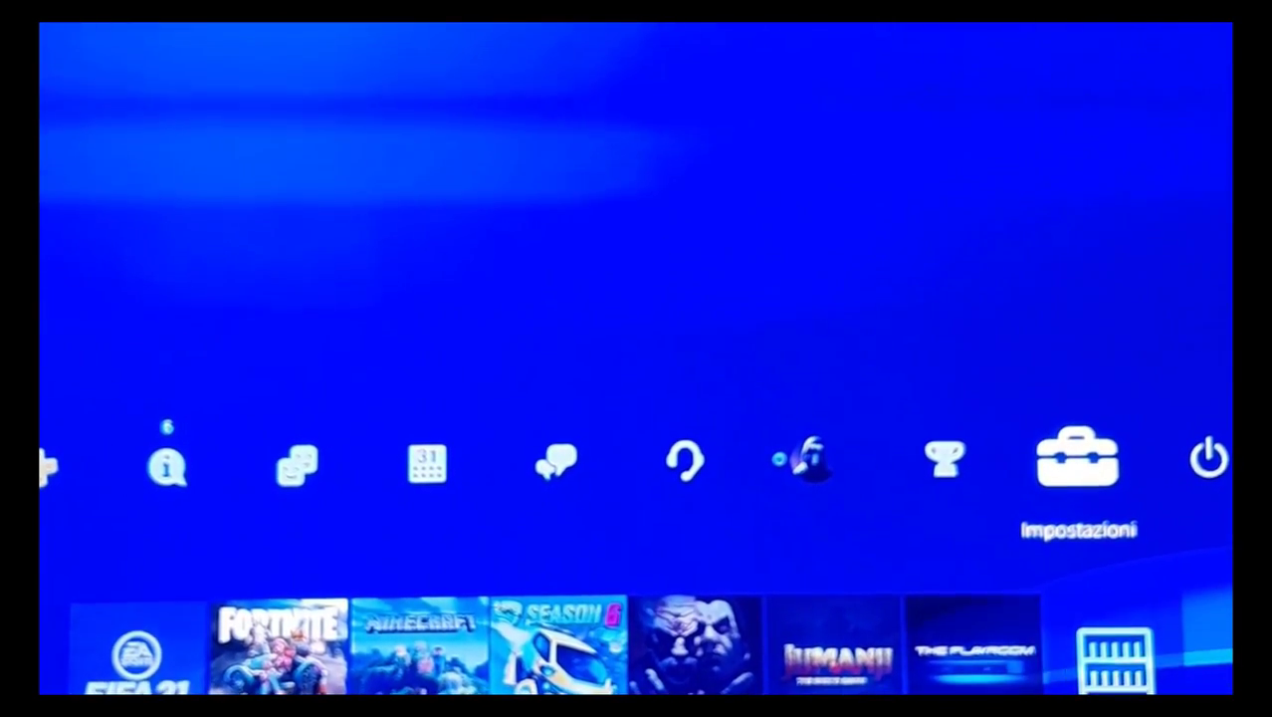
{"action": "key", "text": "Return"}
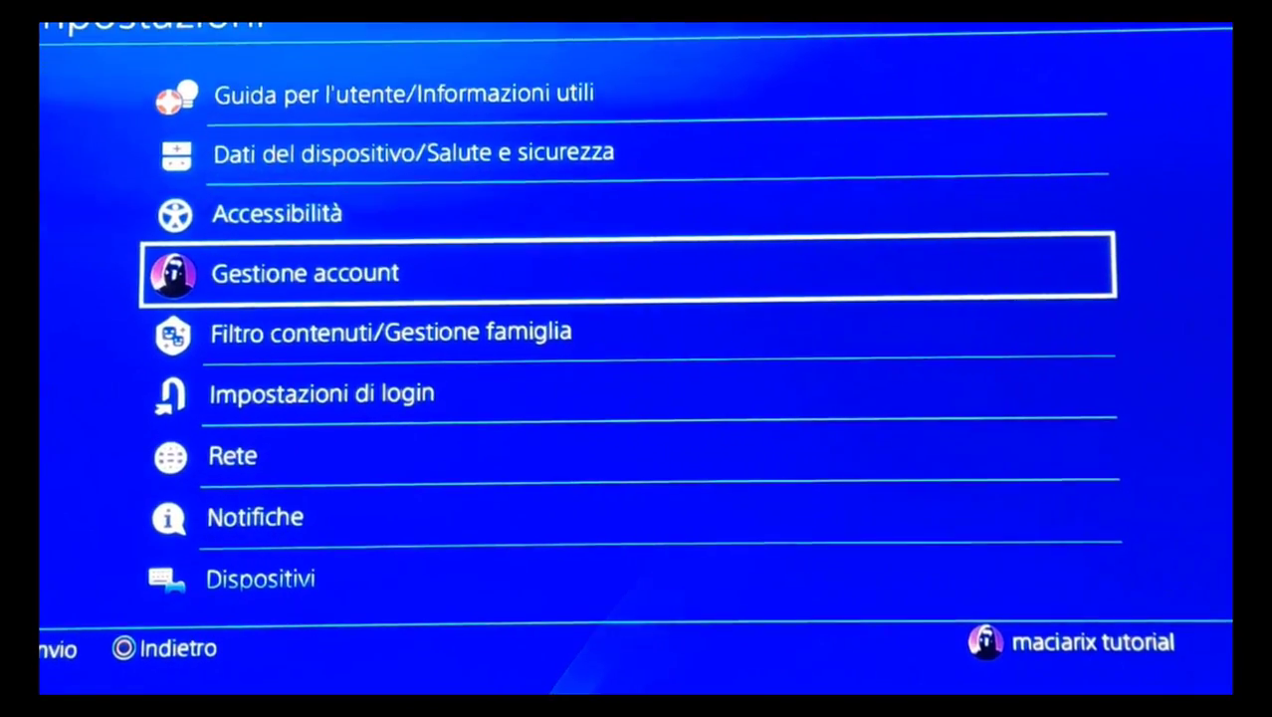
{"action": "key", "text": "Return"}
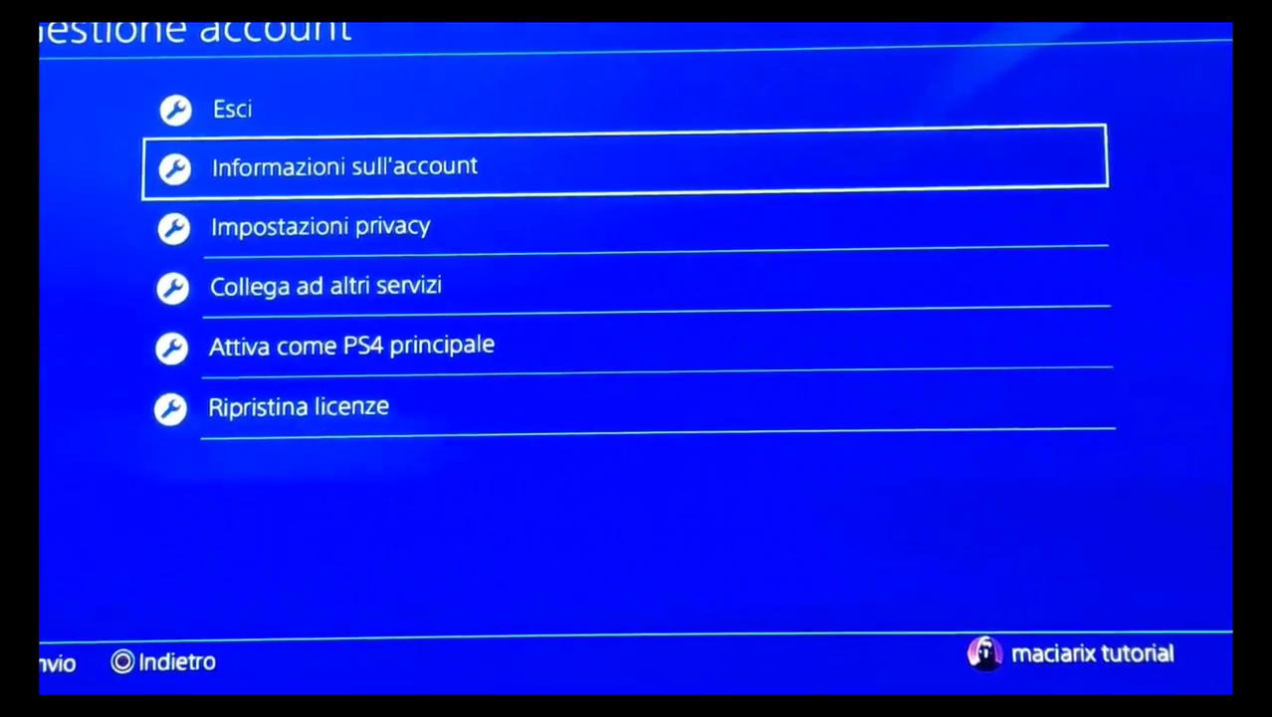
{"action": "key", "text": "Return"}
{"action": "key", "text": "Down"}
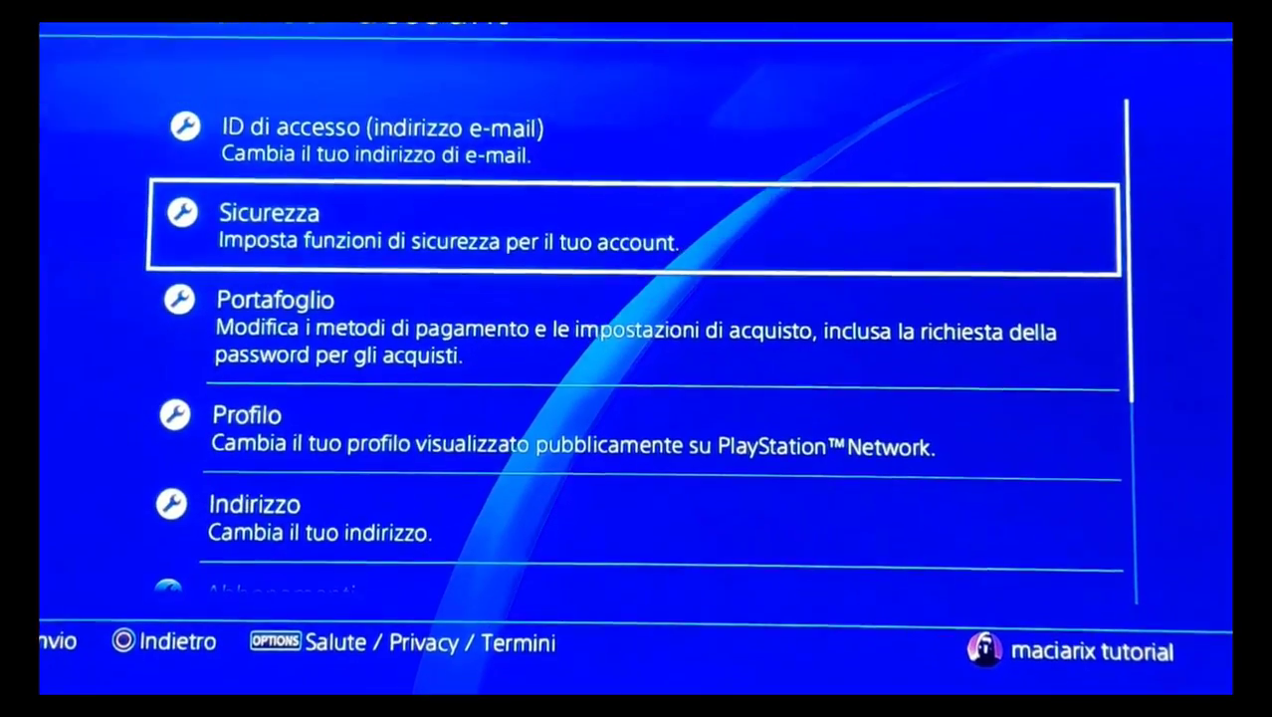
{"action": "key", "text": "Return"}
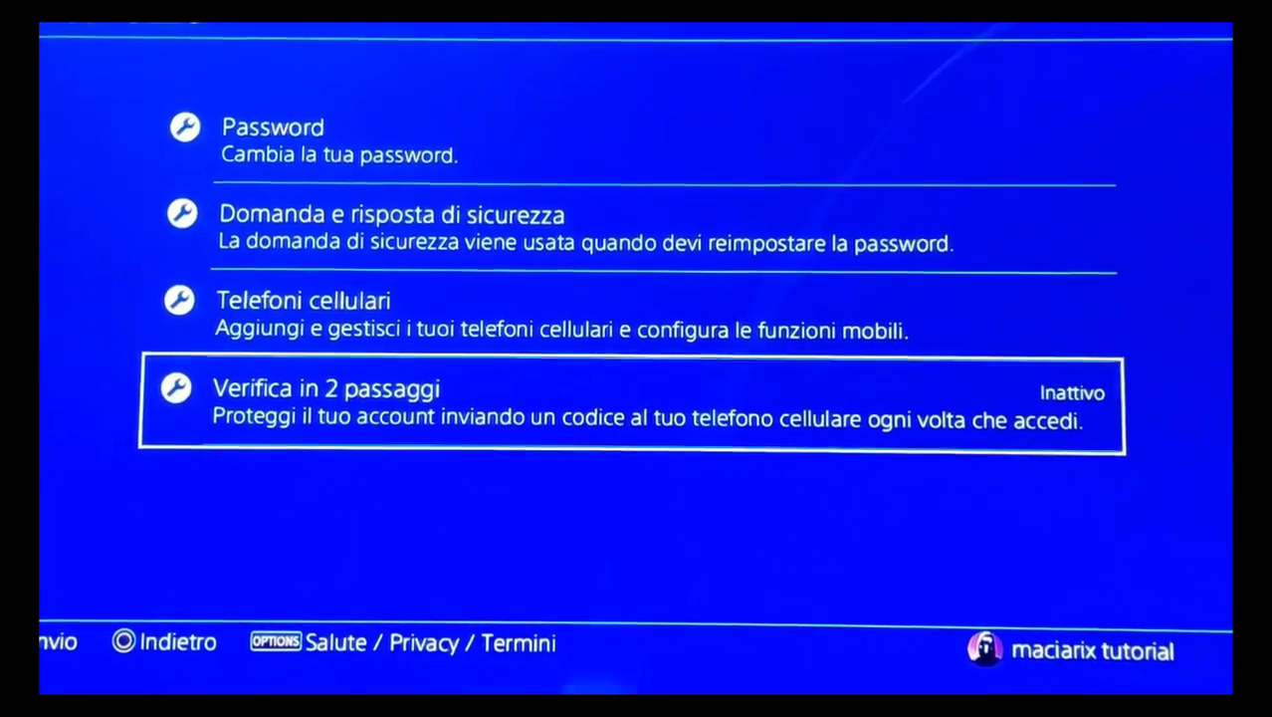
{"action": "key", "text": "Return"}
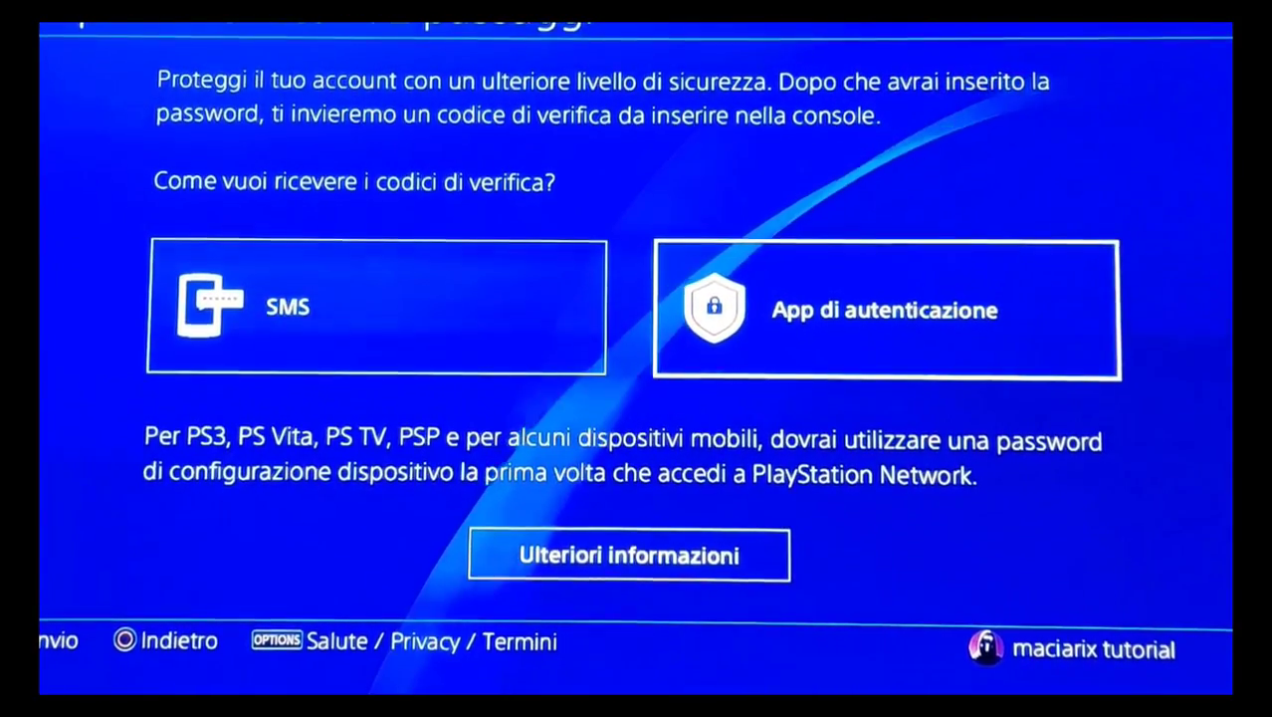
Step: Enable PSN 2-step verification with the authenticator app's six-digit code and acknowledge the backup codes
{"action": "key", "text": "Return"}
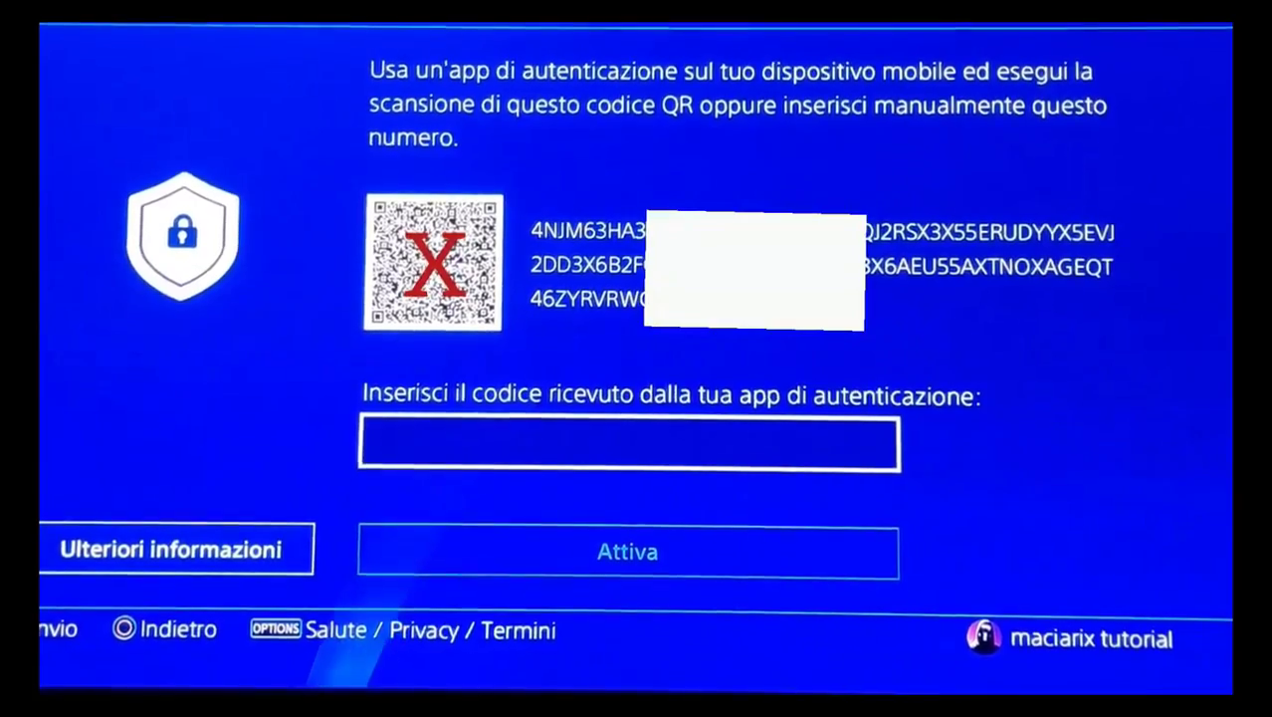
{"action": "key", "text": "Return"}
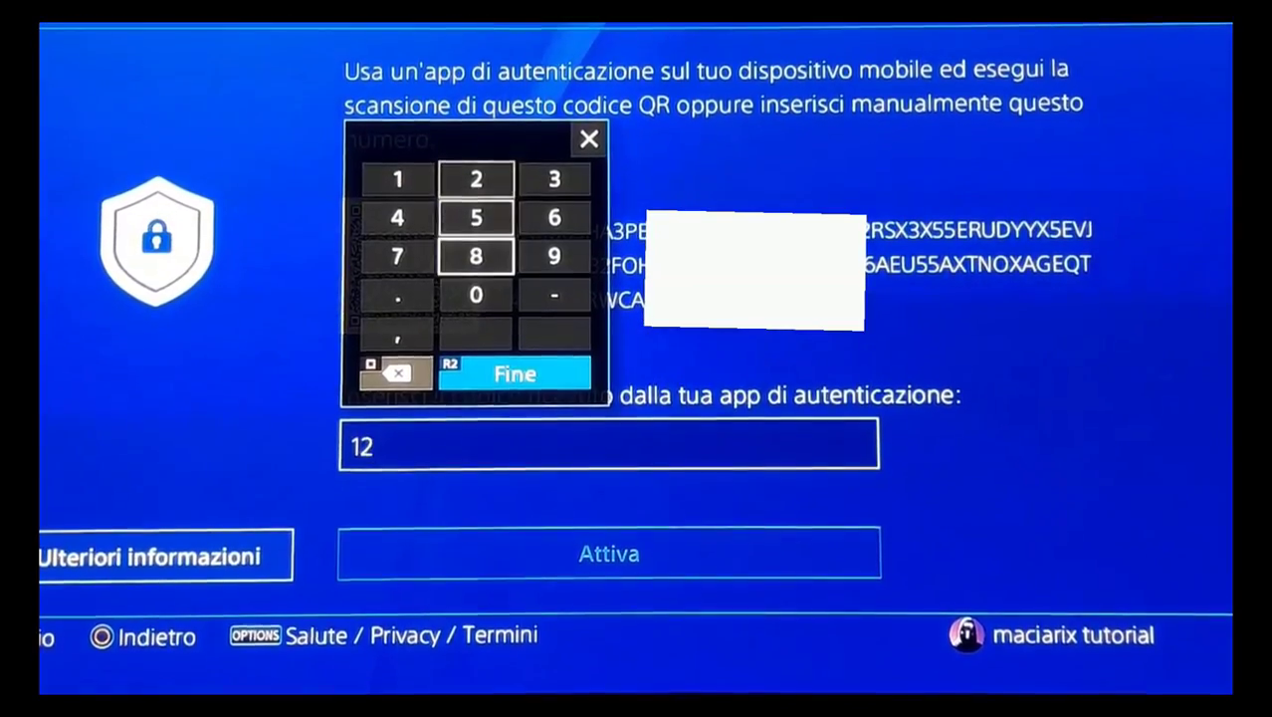
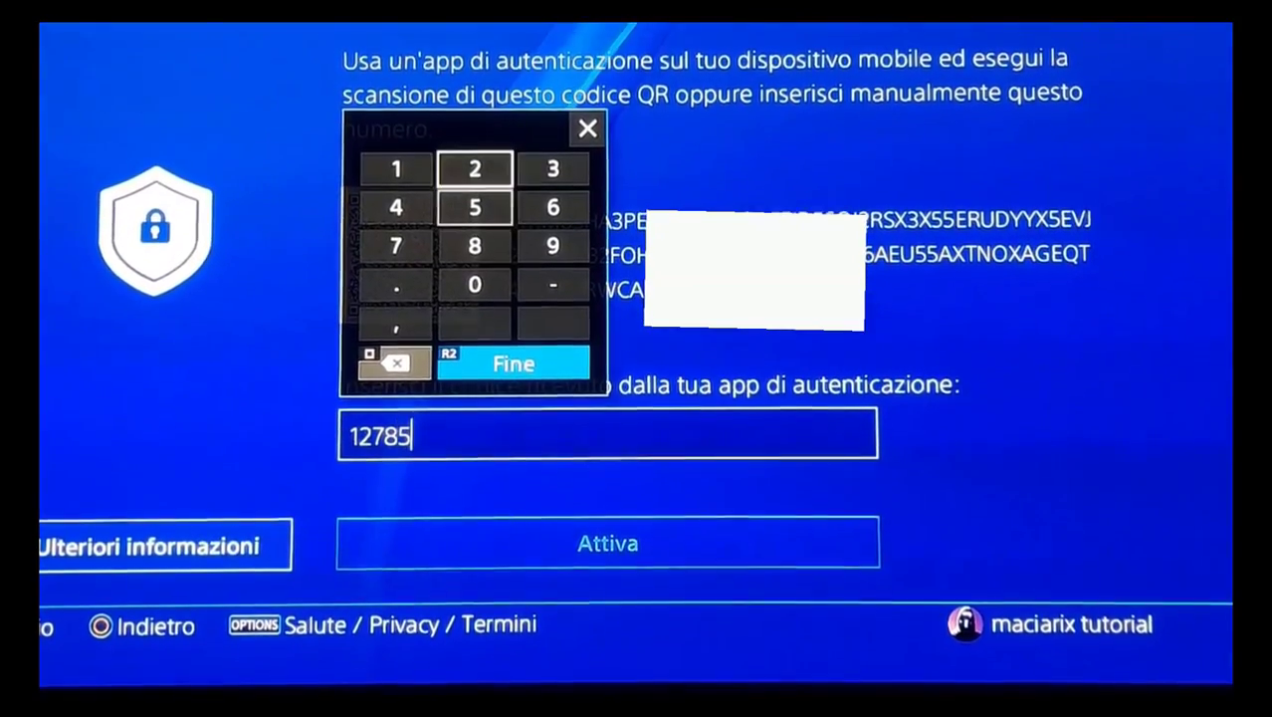
{"action": "key", "text": "Return"}
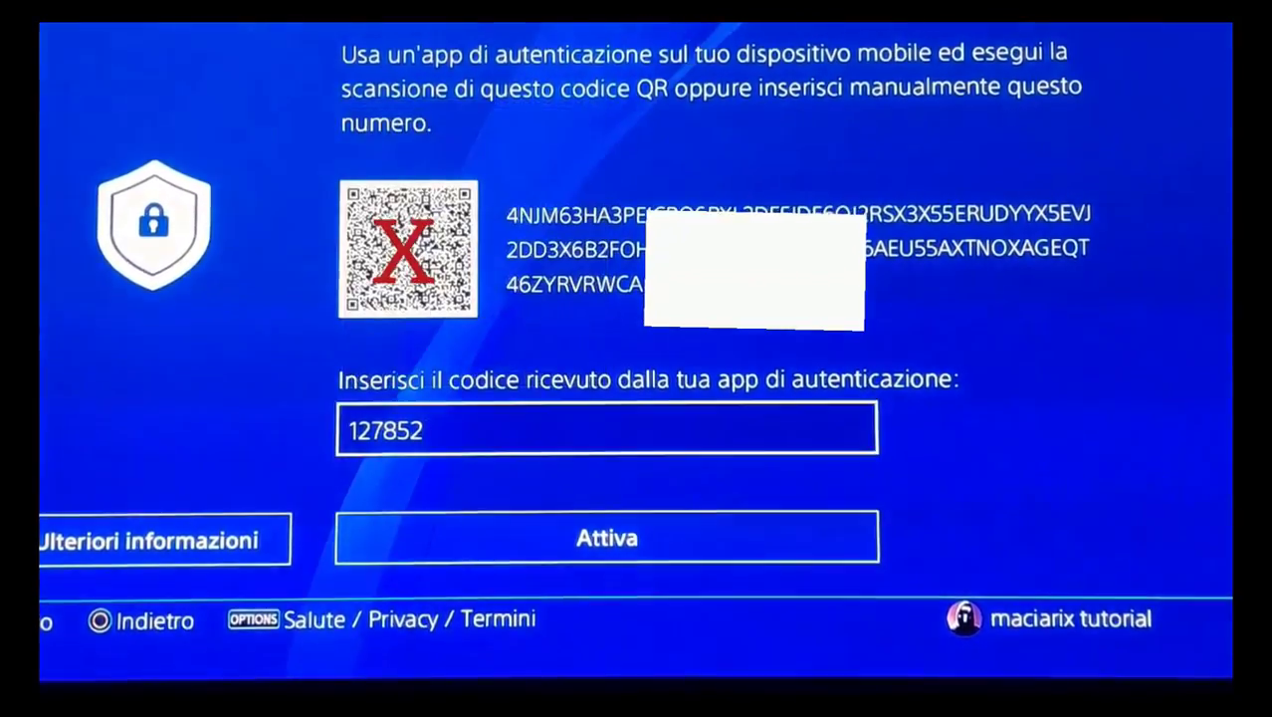
{"action": "key", "text": "Return"}
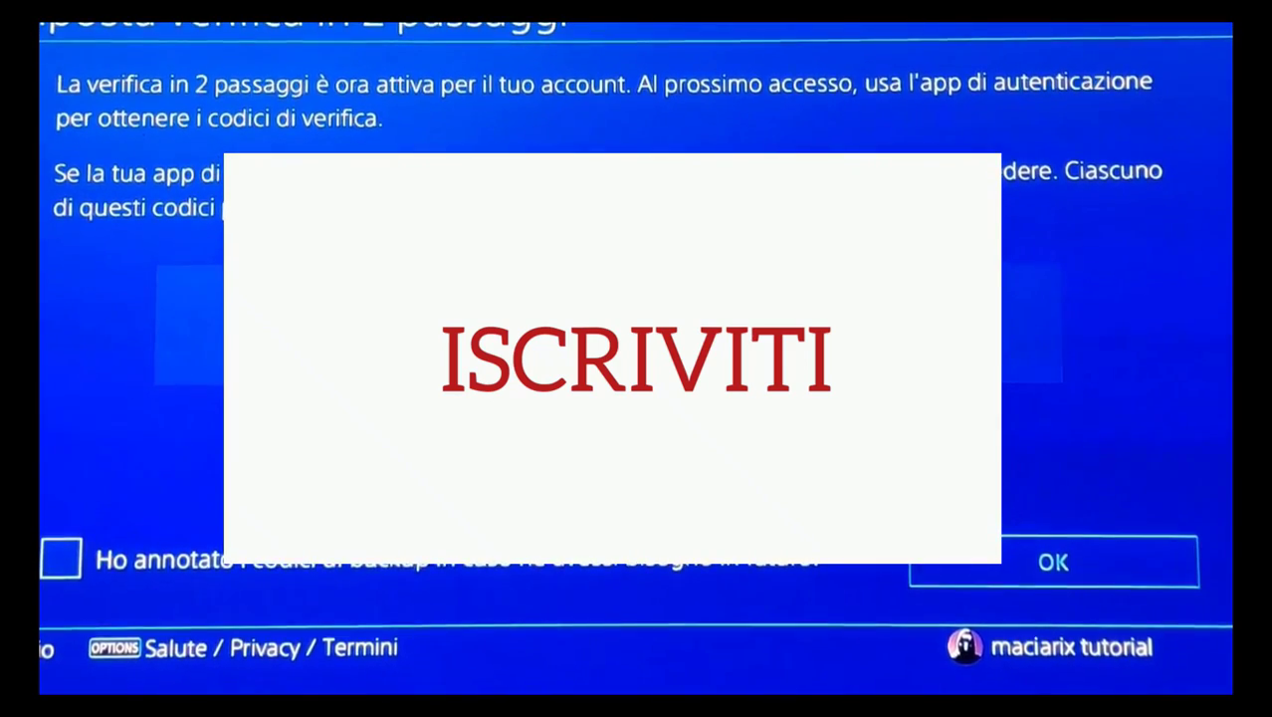
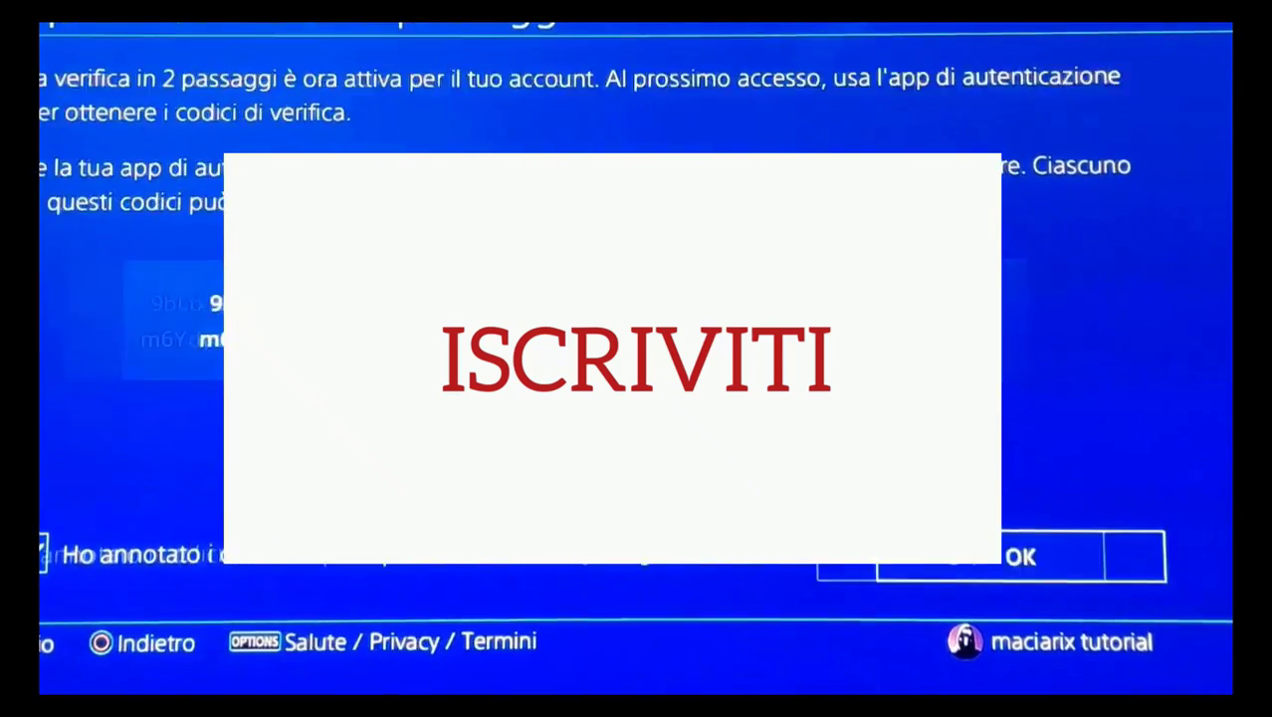
{"action": "key", "text": "Return"}
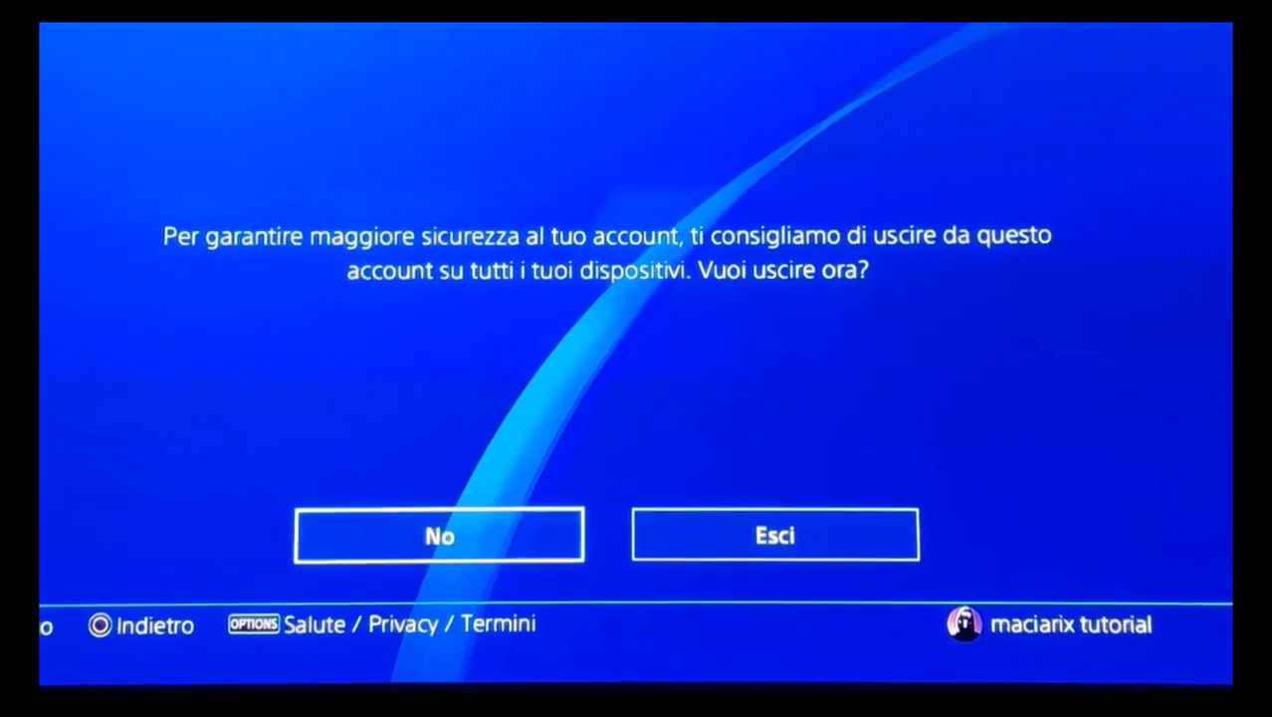
Step: Decline signing out on all devices, then choose Riavvia PS4 from the quick menu's power options
{"action": "key", "text": "Return"}
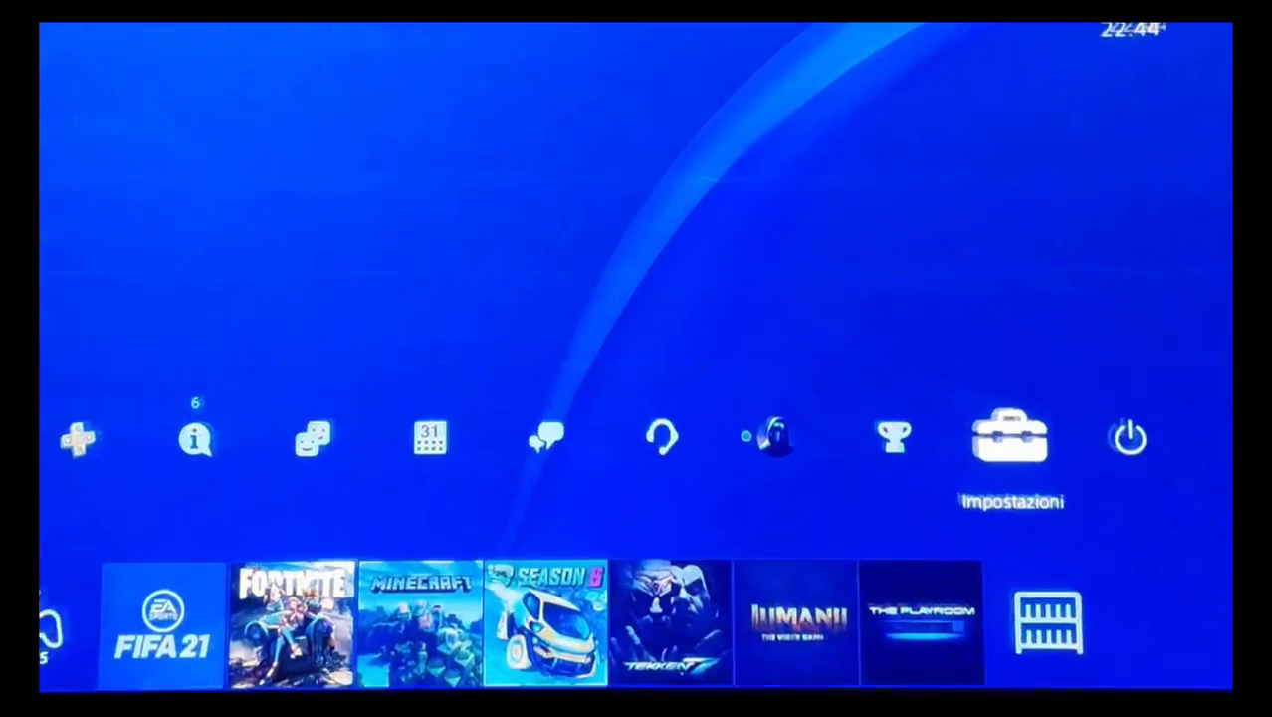
{"action": "key", "text": "Down"}
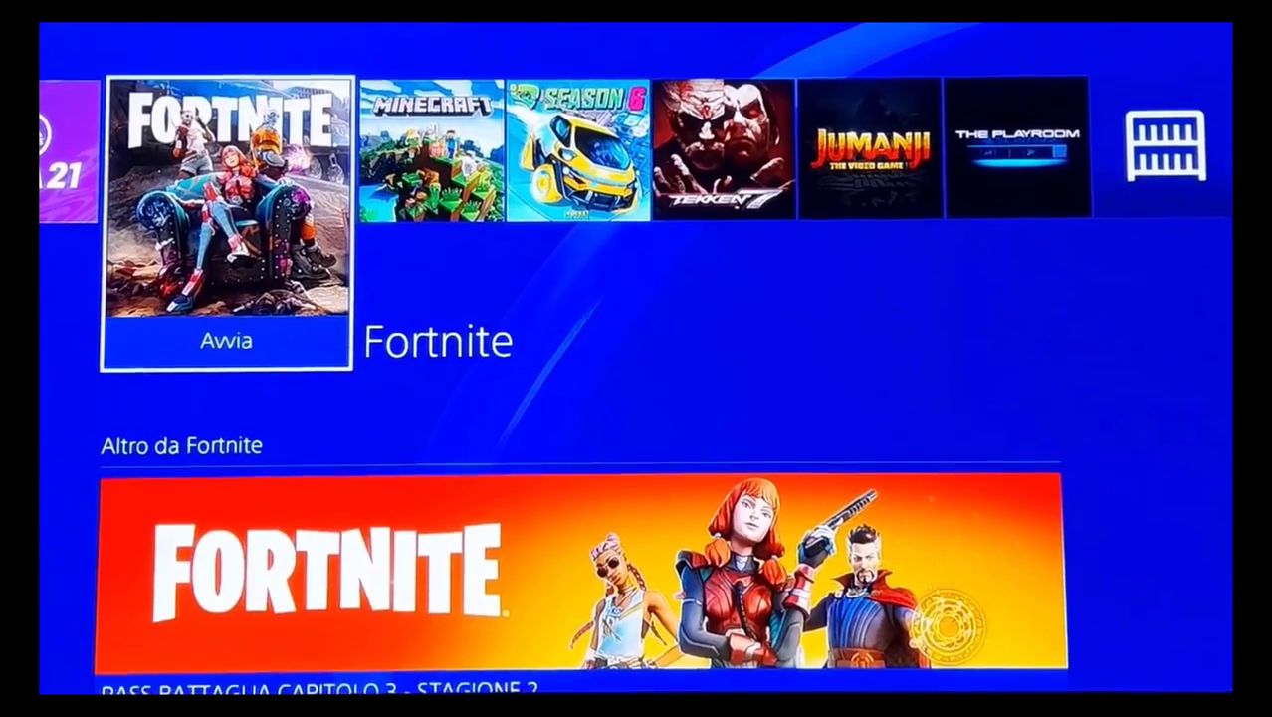
{"action": "key", "text": "super"}
{"action": "key", "text": "Down"}
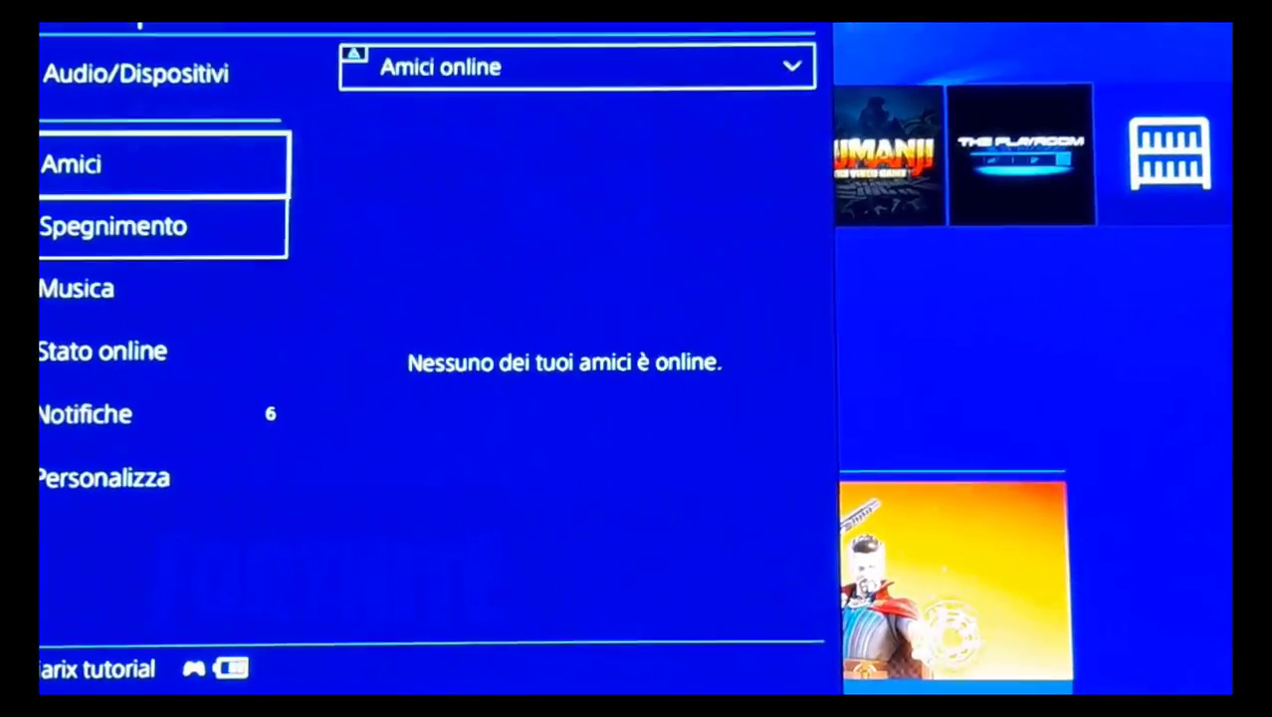
{"action": "key", "text": "Return"}
{"action": "key", "text": "Down"}
{"action": "key", "text": "Down"}
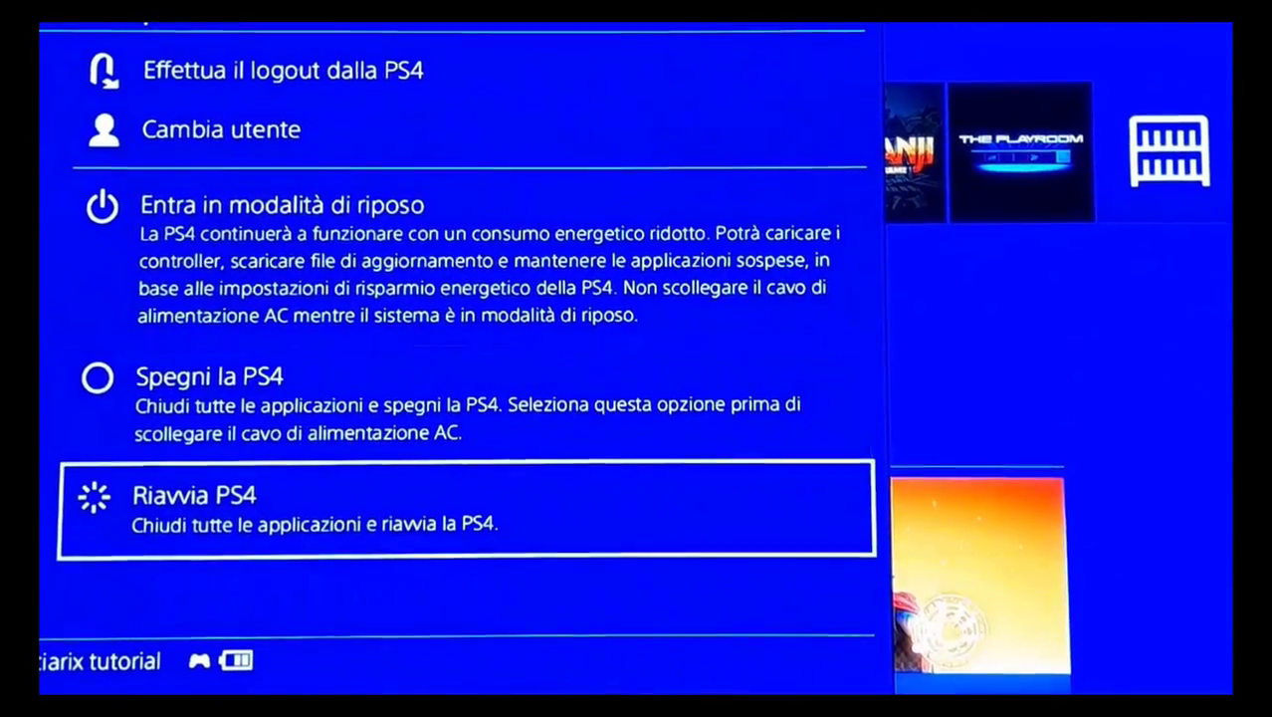
{"action": "key", "text": "Return"}
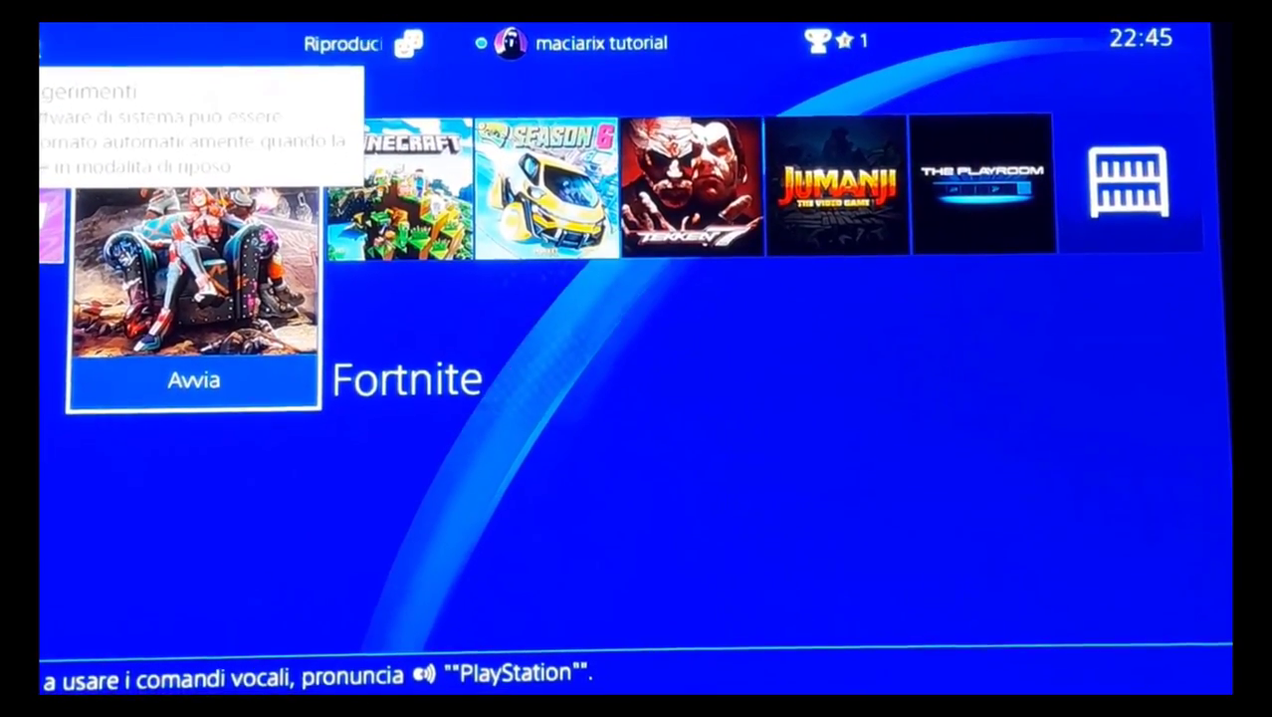
Step: After the restart, go to Impostazioni > Gestione account > Informazioni sull'account
{"action": "key", "text": "Up"}
{"action": "key", "text": "Right"}
{"action": "key", "text": "Right"}
{"action": "key", "text": "Right"}
{"action": "key", "text": "Right"}
{"action": "key", "text": "Right"}
{"action": "key", "text": "Right"}
{"action": "key", "text": "Right"}
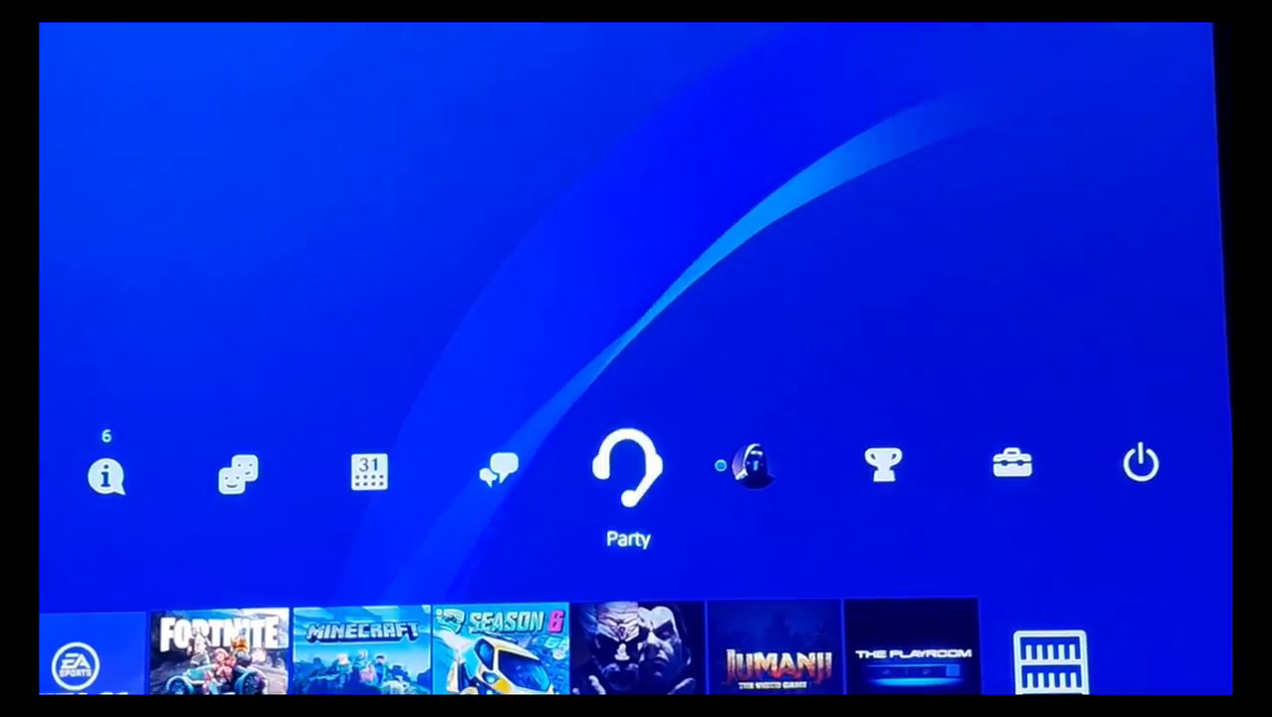
{"action": "key", "text": "Return"}
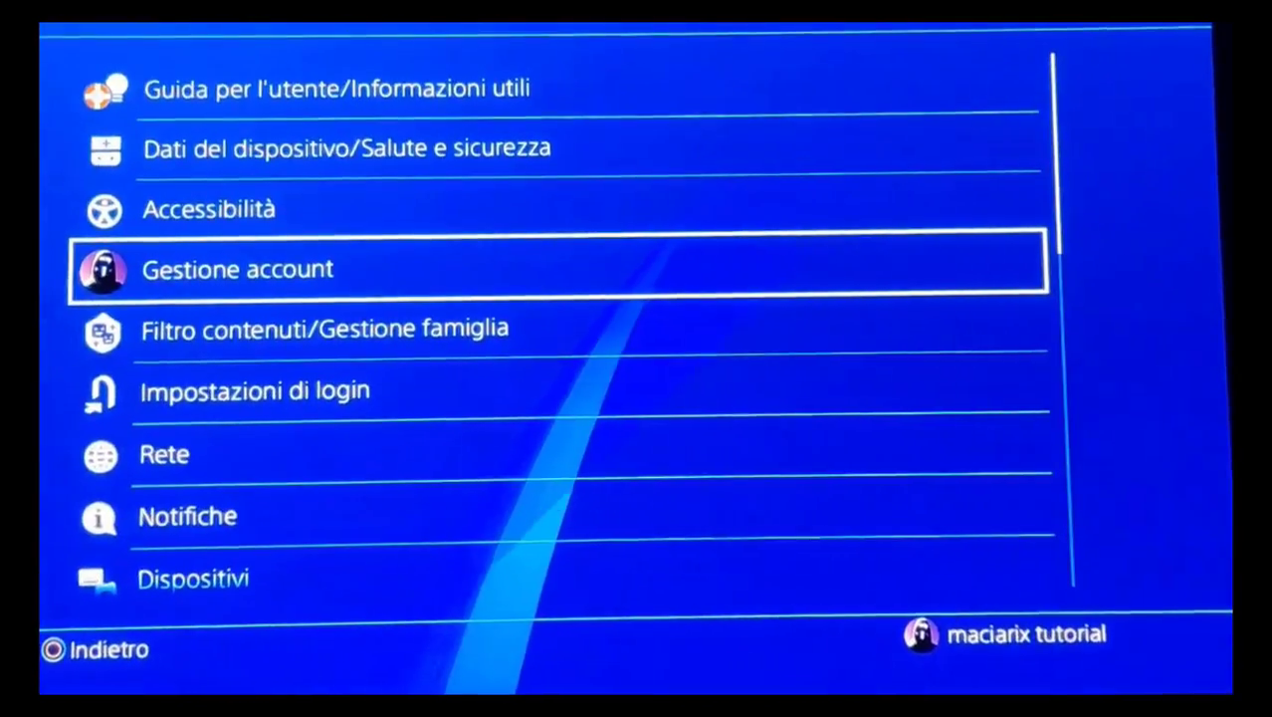
{"action": "key", "text": "Return"}
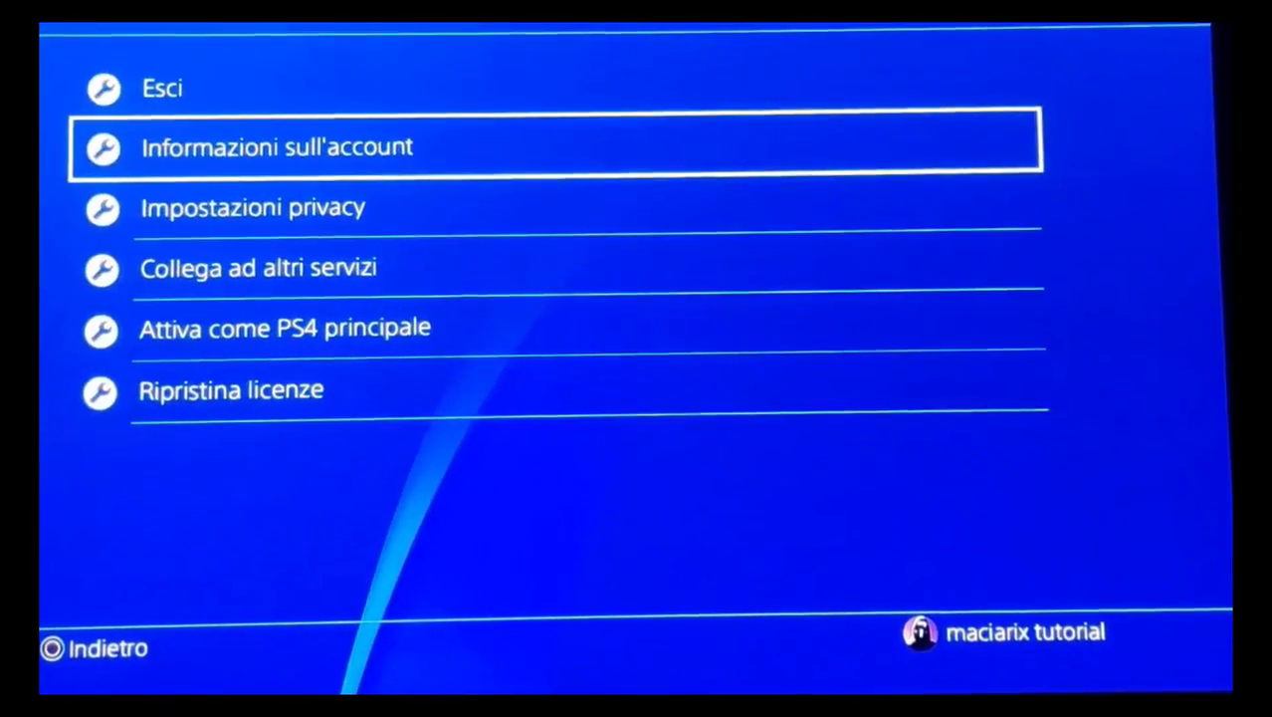
{"action": "key", "text": "Return"}
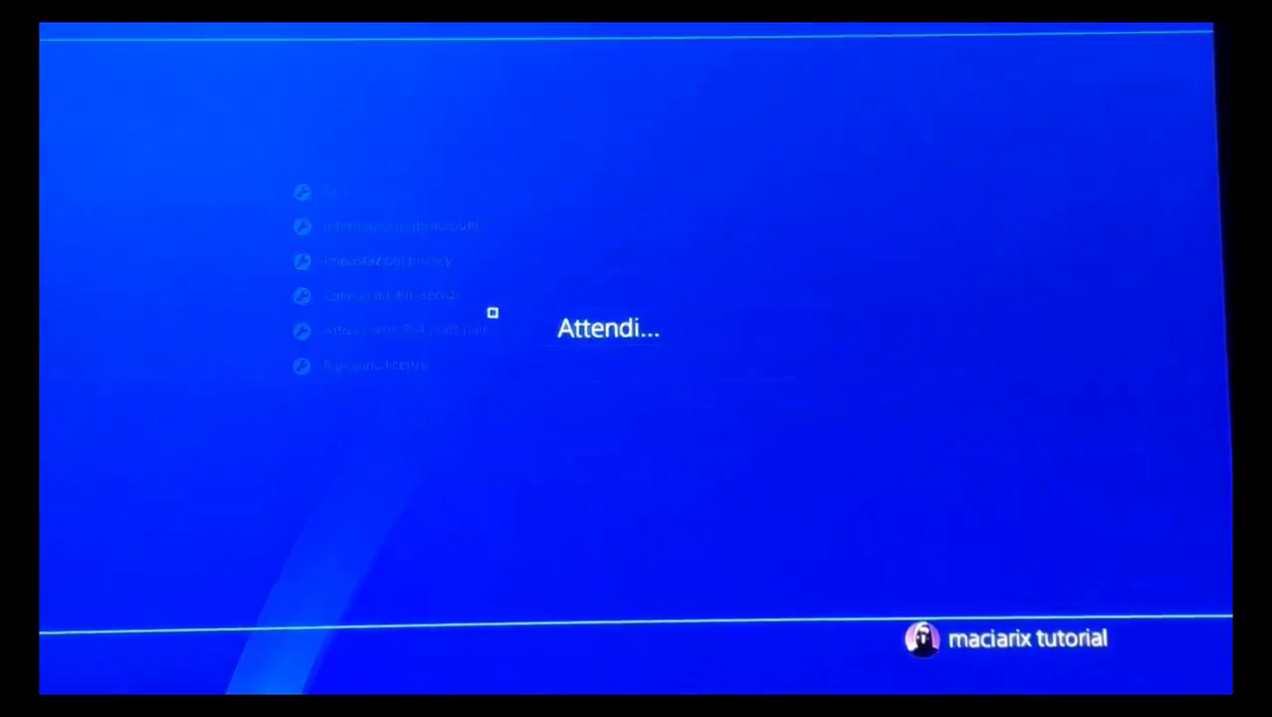